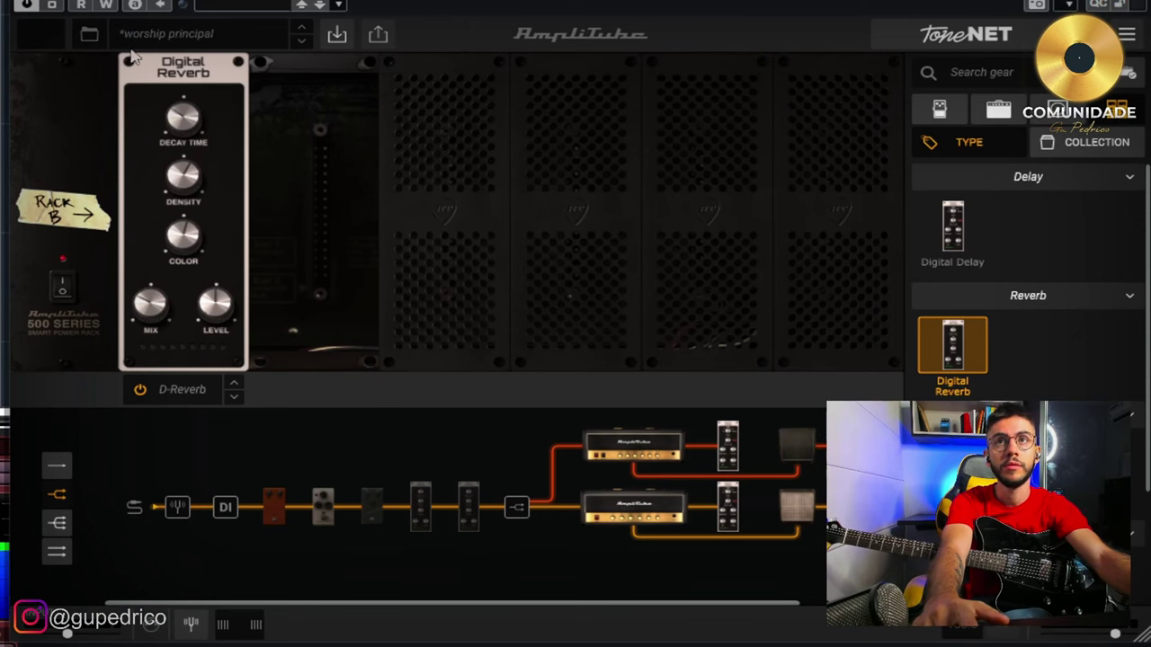
Step: Reload the worship principal preset without changes and view its upper Brit 8000 amp
{"action": "left_click", "coordinate": [179, 31]}
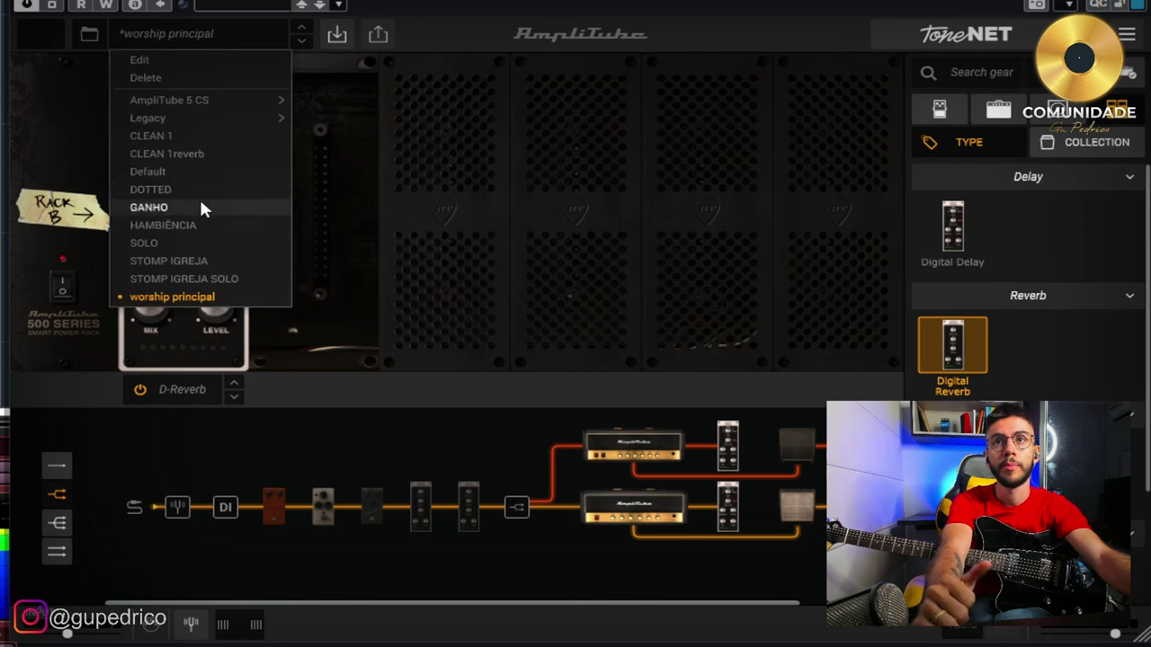
{"action": "left_click", "coordinate": [178, 298]}
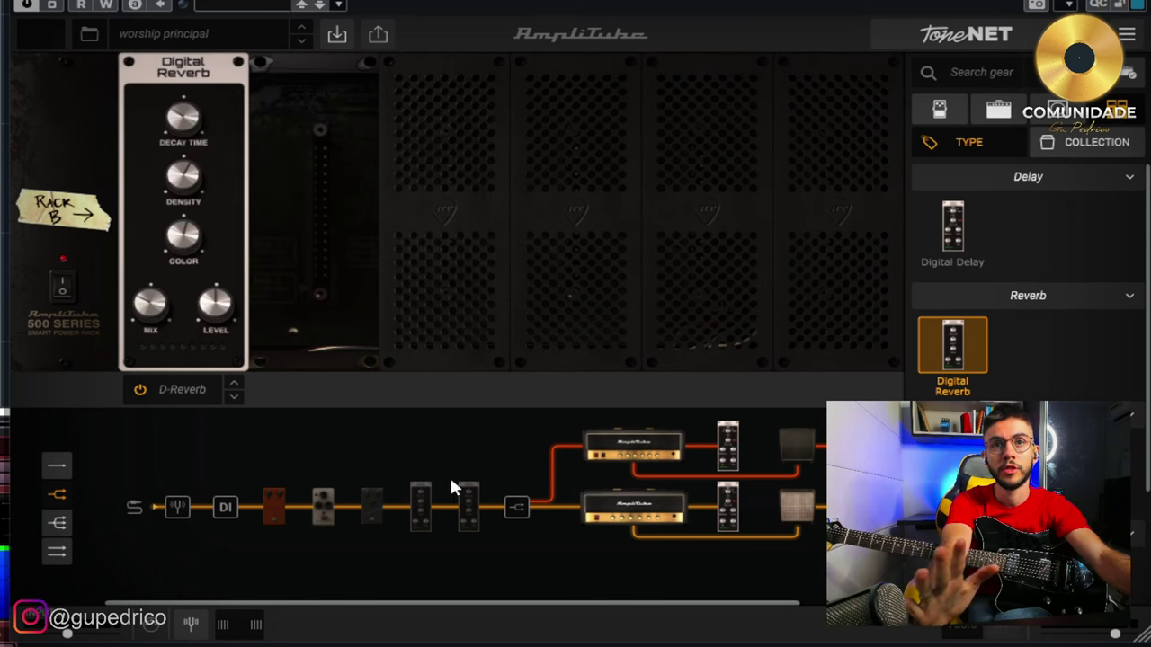
{"action": "left_click", "coordinate": [661, 455]}
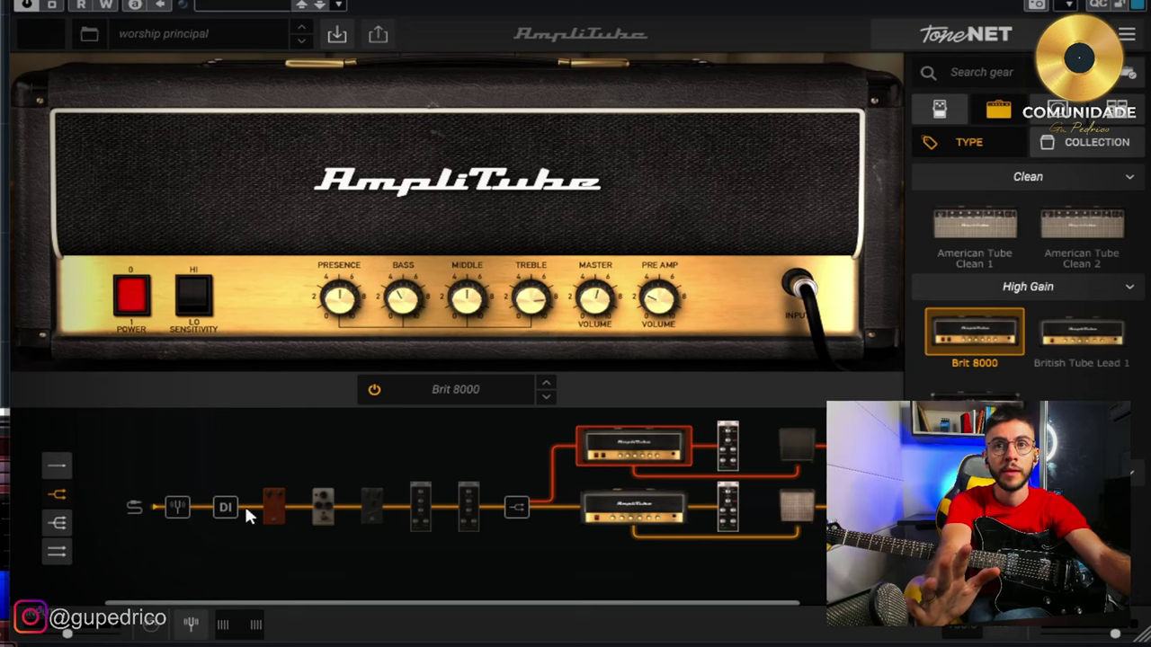
Step: Check the Compressor, noise gate, Diode overdrive and both D-Reverb pedals, ending on the Brit 8000
{"action": "left_click", "coordinate": [323, 507]}
{"action": "left_click", "coordinate": [372, 507]}
{"action": "left_click", "coordinate": [468, 507]}
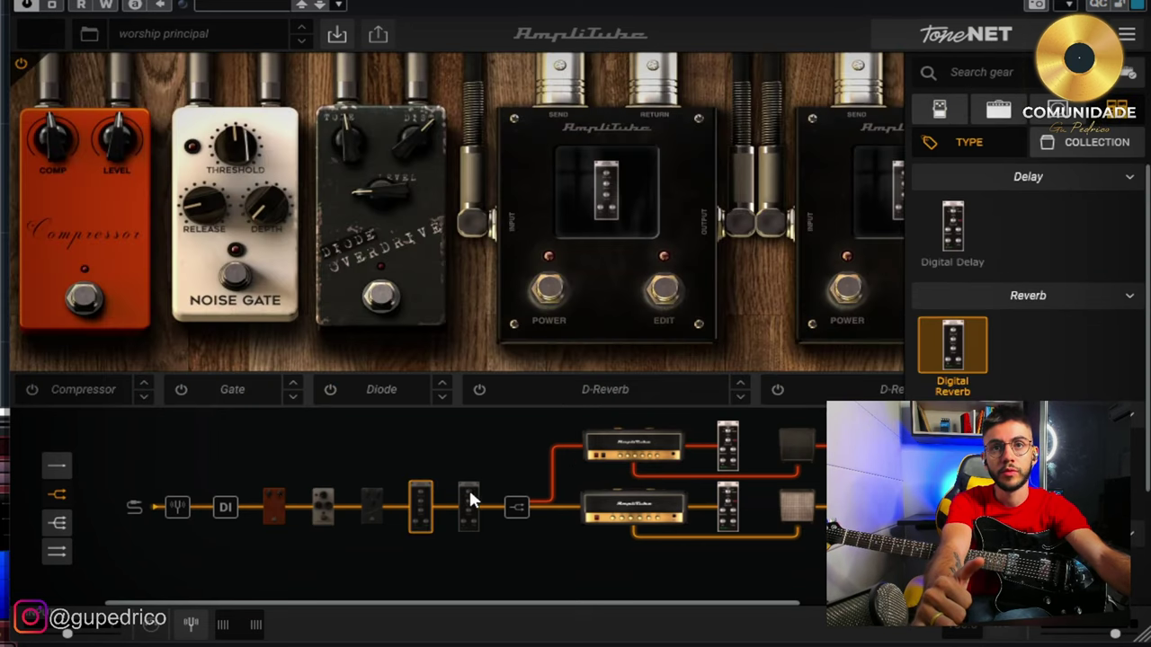
{"action": "left_click", "coordinate": [420, 505]}
{"action": "left_click", "coordinate": [371, 506]}
{"action": "left_click", "coordinate": [274, 506]}
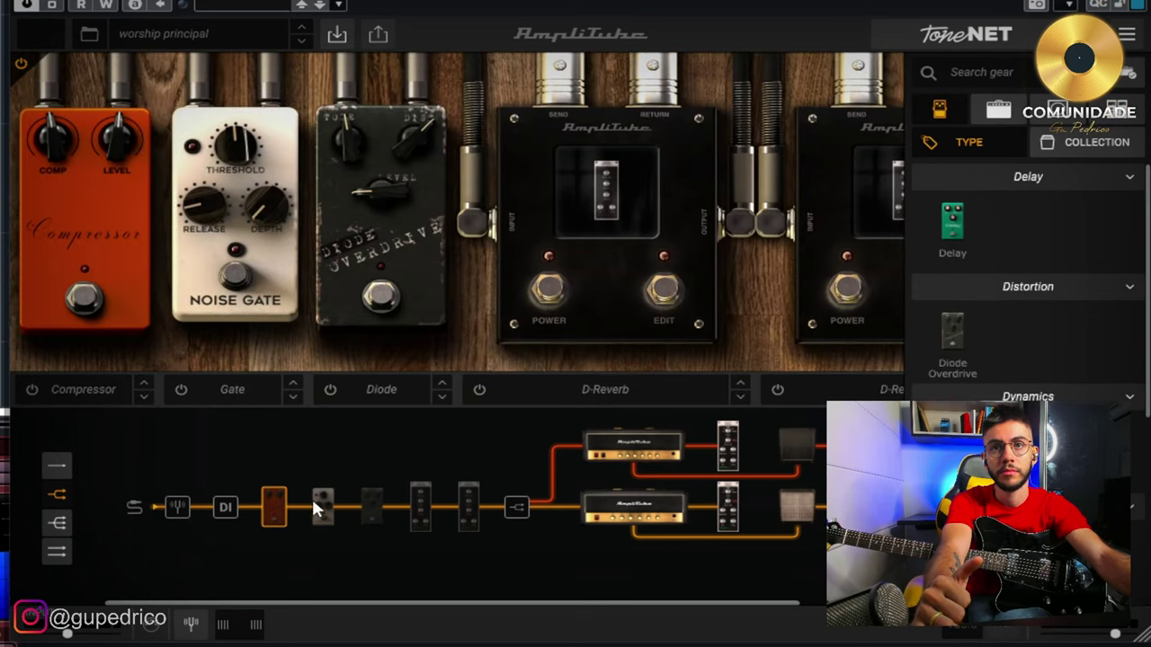
{"action": "left_click", "coordinate": [325, 506]}
{"action": "left_click", "coordinate": [370, 503]}
{"action": "left_click", "coordinate": [275, 511]}
{"action": "left_click", "coordinate": [323, 503]}
{"action": "left_click", "coordinate": [371, 503]}
{"action": "left_click", "coordinate": [420, 506]}
{"action": "left_click", "coordinate": [468, 507]}
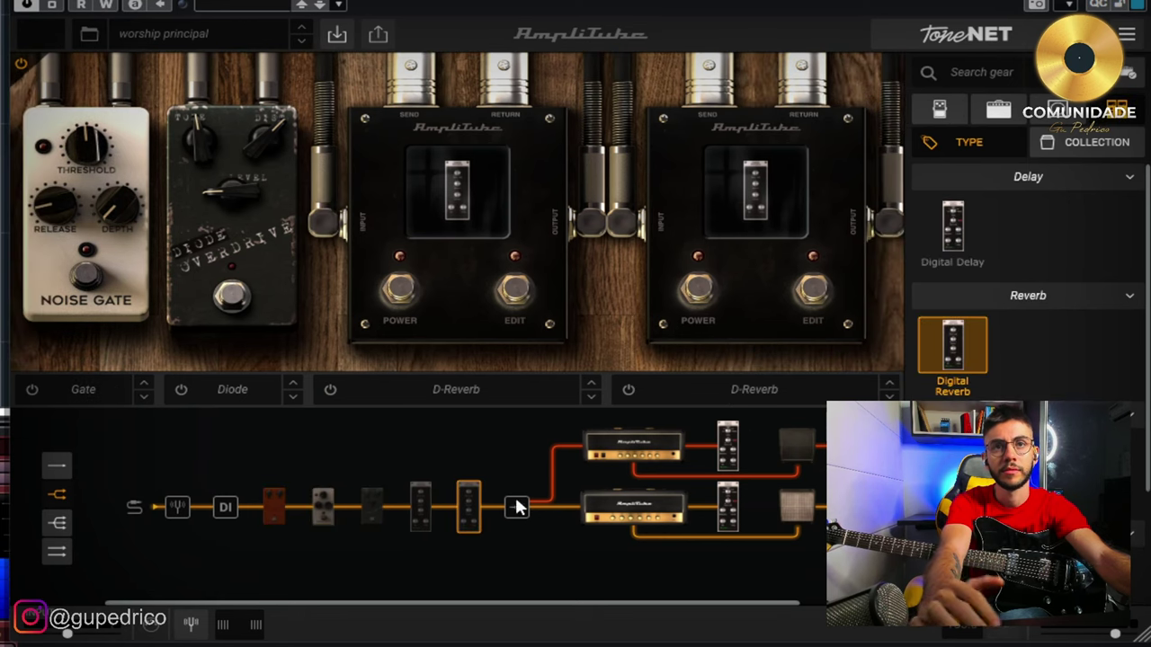
{"action": "left_click", "coordinate": [632, 445]}
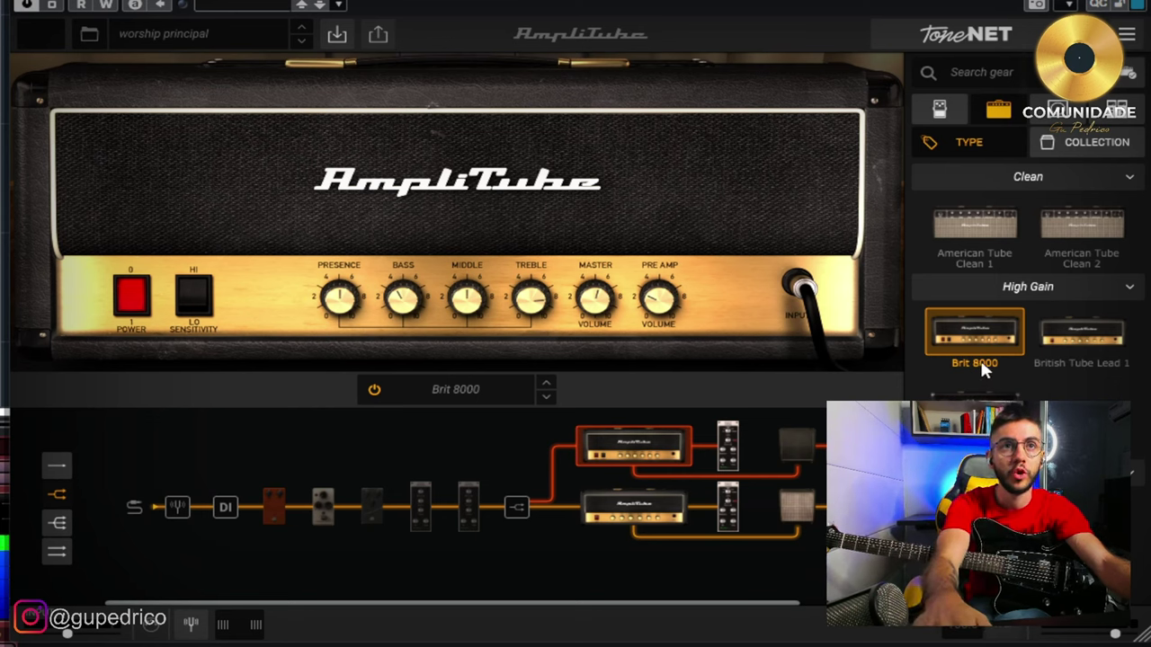
Step: Compare the lower British Tube Lead 1 amp head with the upper Brit 8000 head several times
{"action": "left_click", "coordinate": [616, 514]}
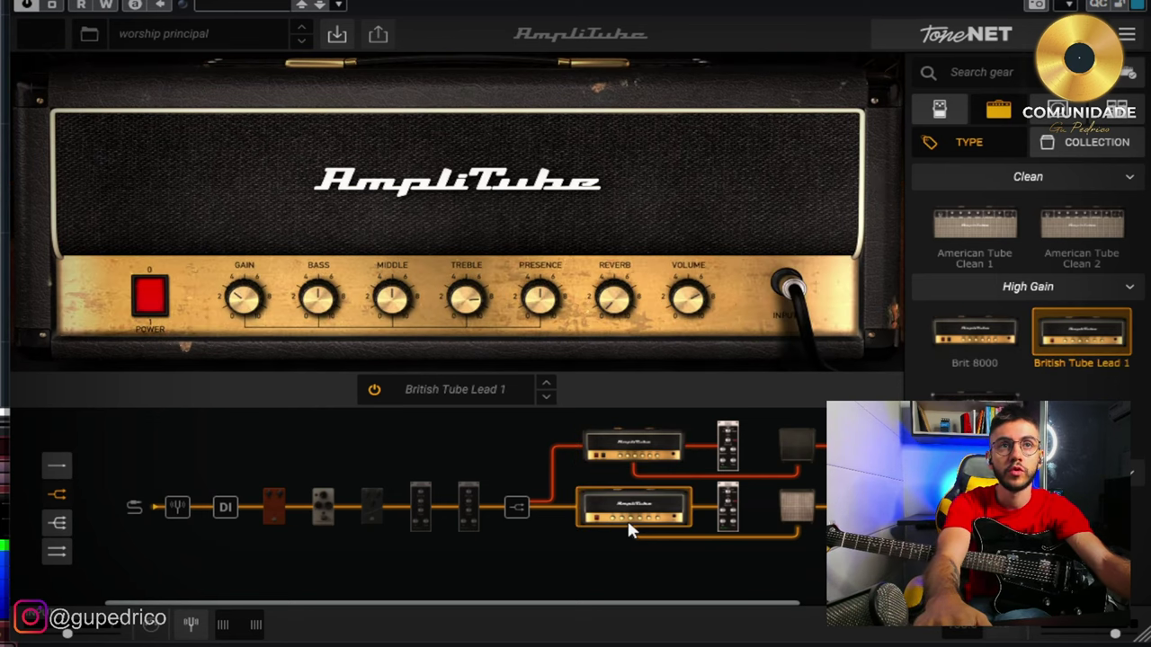
{"action": "left_click", "coordinate": [659, 458]}
{"action": "left_click", "coordinate": [659, 531]}
{"action": "left_click", "coordinate": [629, 452]}
{"action": "left_click", "coordinate": [635, 528]}
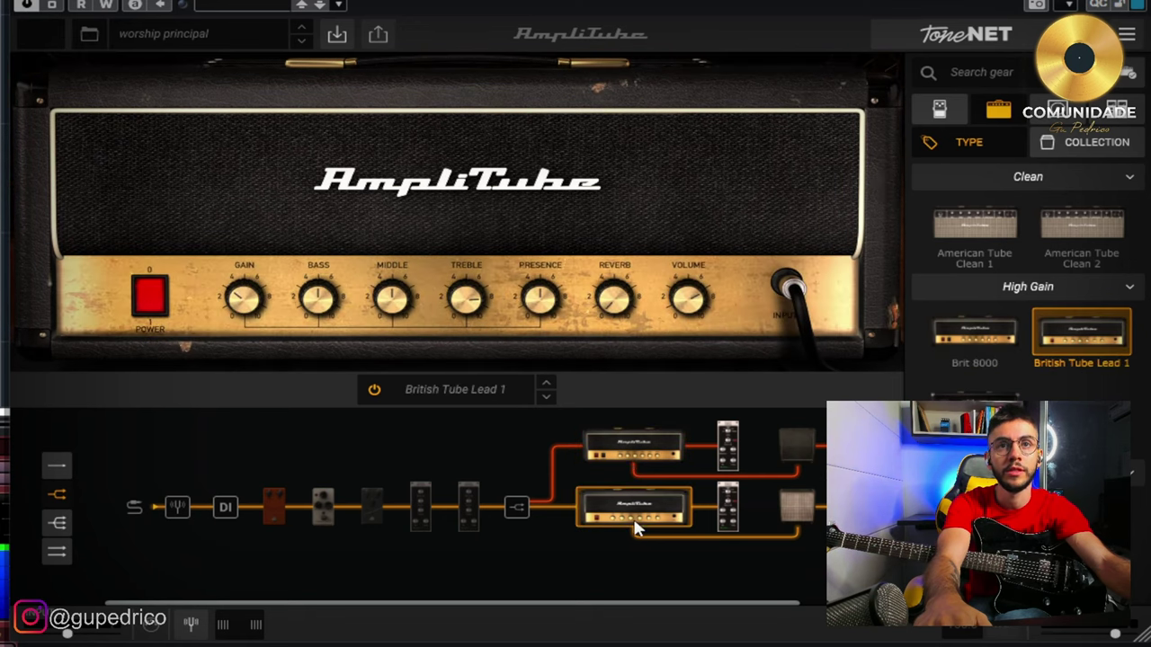
{"action": "left_click", "coordinate": [628, 457]}
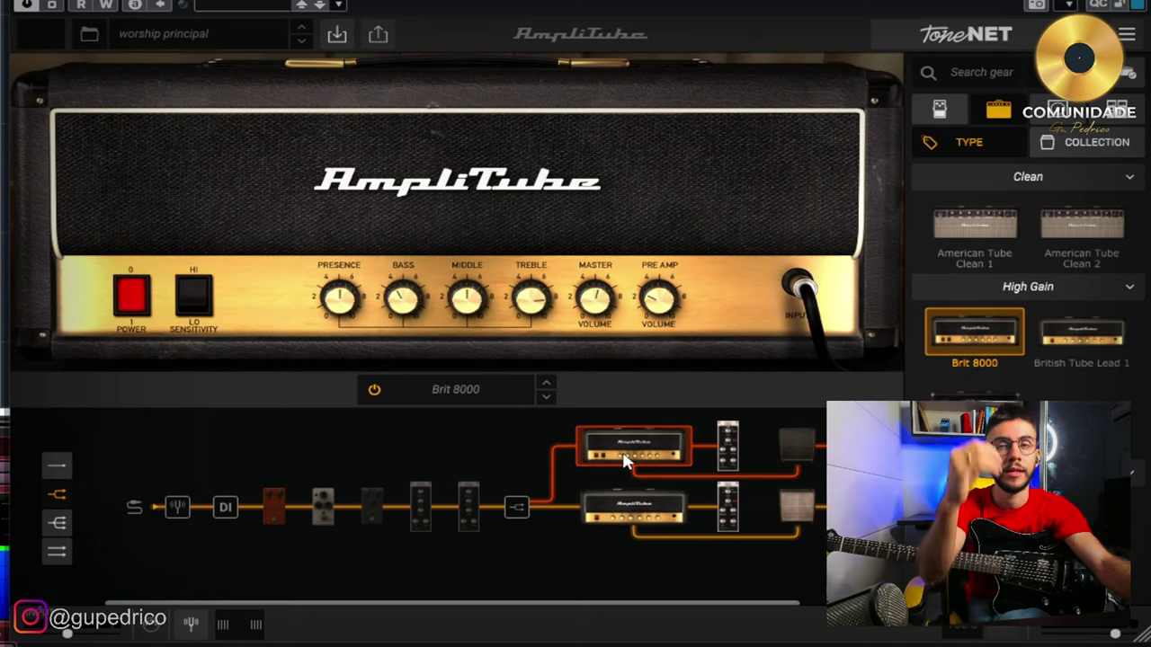
{"action": "left_click", "coordinate": [659, 507]}
Step: Set BUS PAN to 100%L on the upper Brit 8000 cab and 100%R on the lower Closed Vintage cab
{"action": "left_click", "coordinate": [796, 445]}
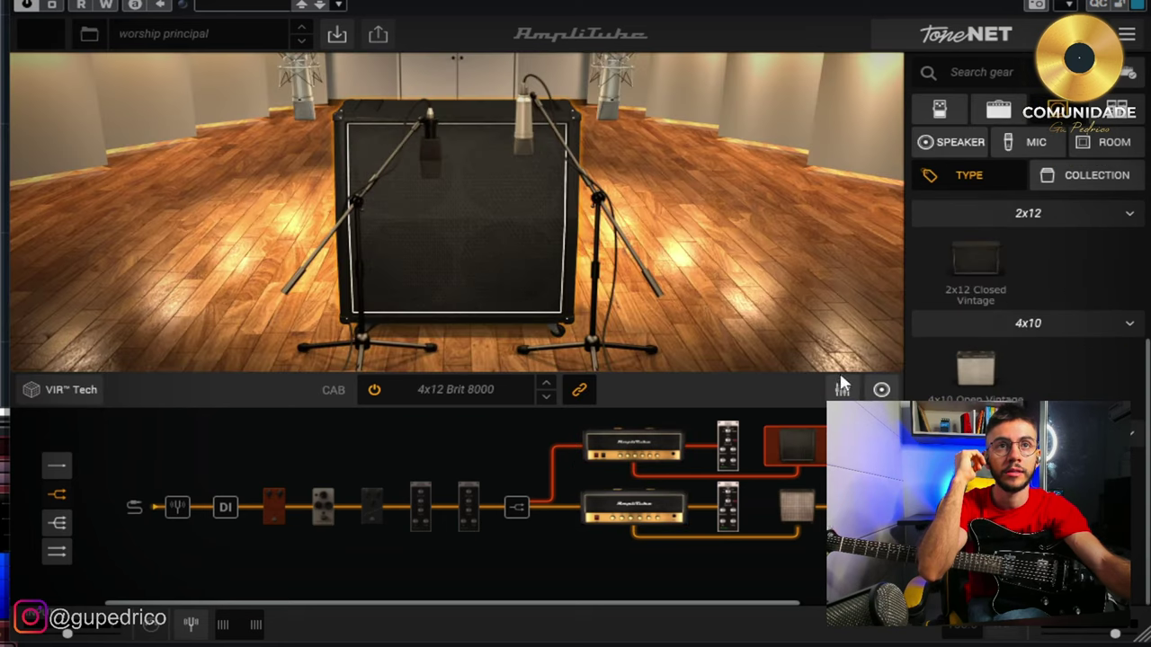
{"action": "left_click", "coordinate": [842, 391]}
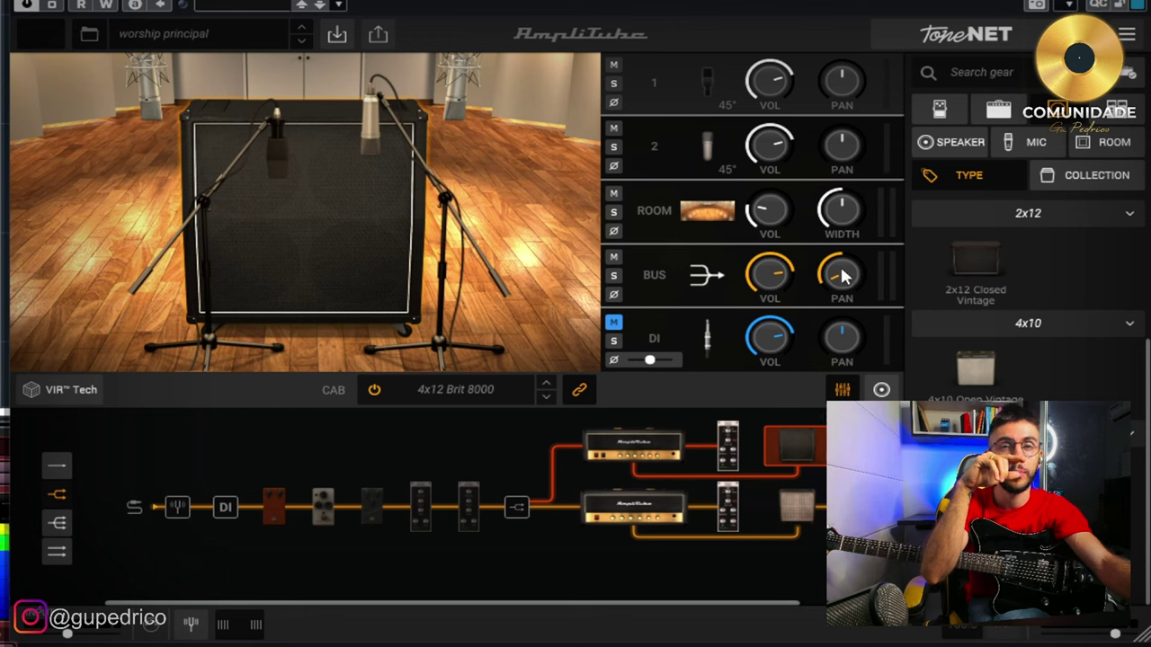
{"action": "left_click_drag", "start_coordinate": [843, 280], "coordinate": [836, 308]}
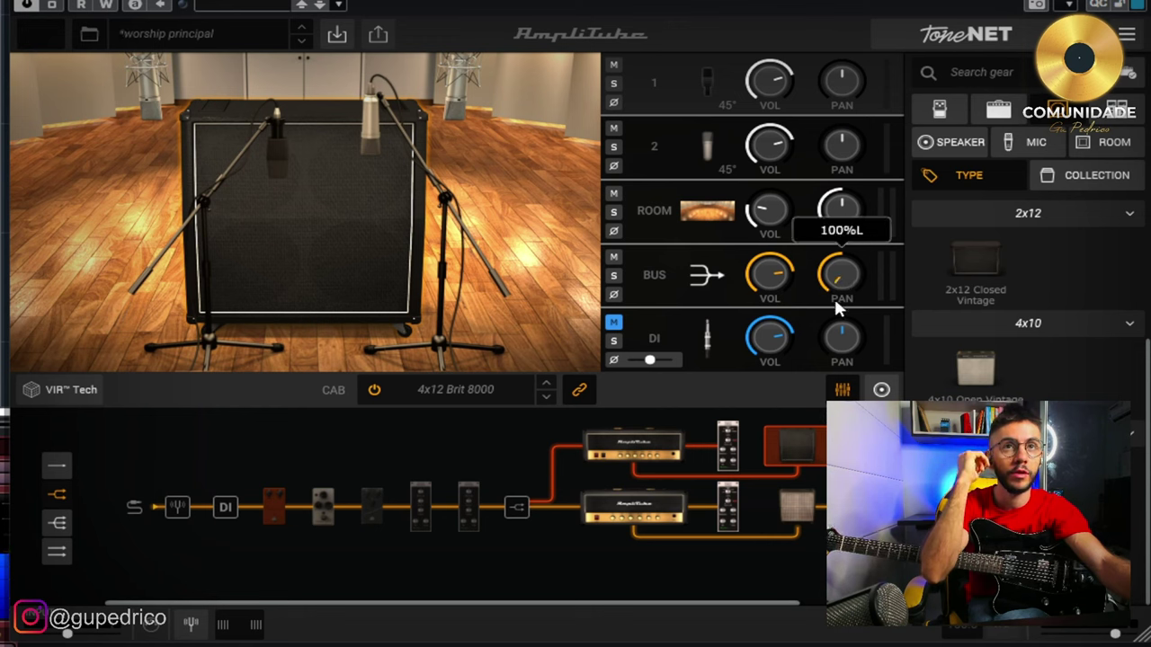
{"action": "left_click", "coordinate": [795, 508]}
{"action": "left_click_drag", "start_coordinate": [850, 279], "coordinate": [861, 162]}
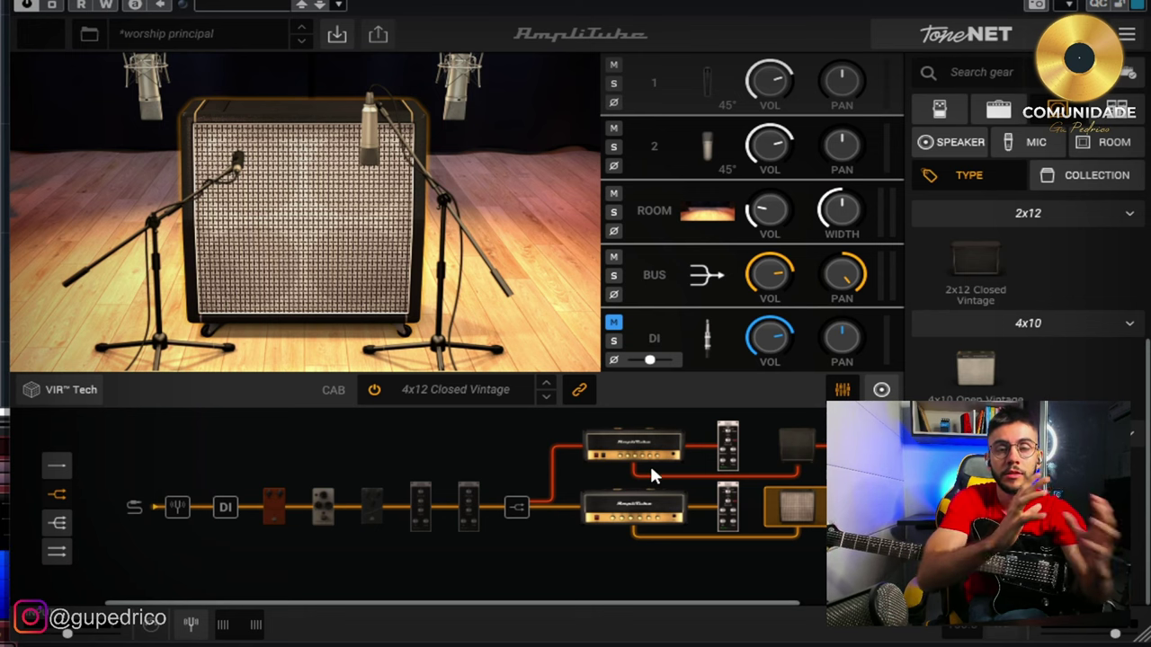
{"action": "left_click", "coordinate": [663, 438]}
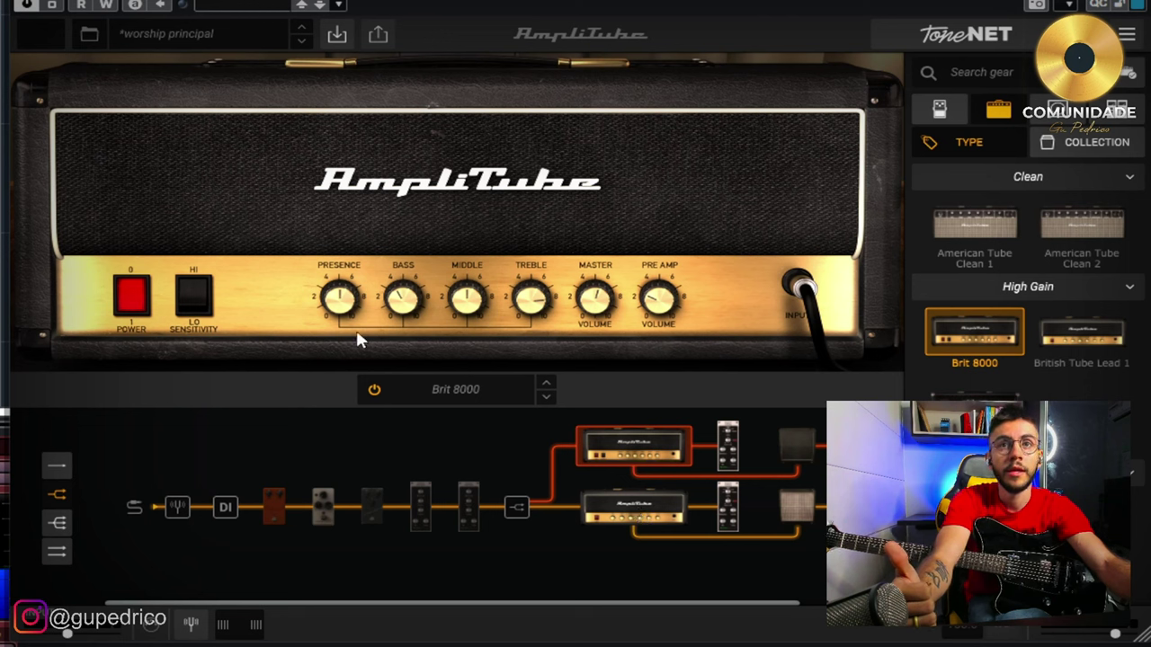
{"action": "left_click", "coordinate": [193, 297]}
{"action": "left_click", "coordinate": [194, 296]}
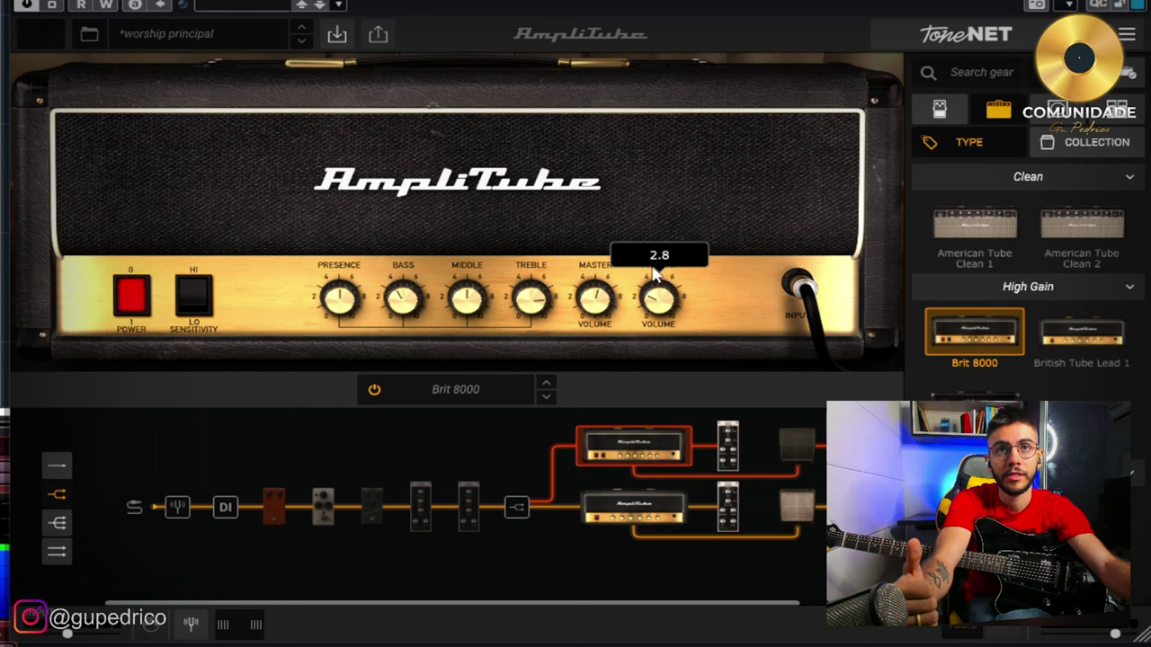
{"action": "mouse_move", "coordinate": [661, 259]}
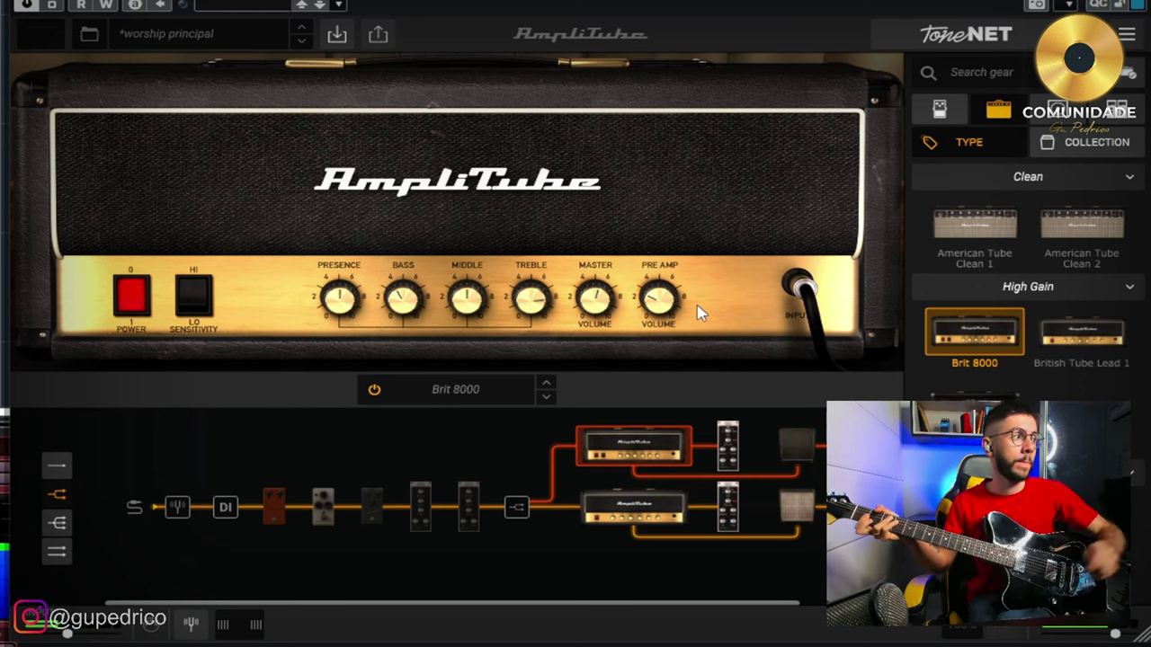
{"action": "left_click", "coordinate": [611, 505]}
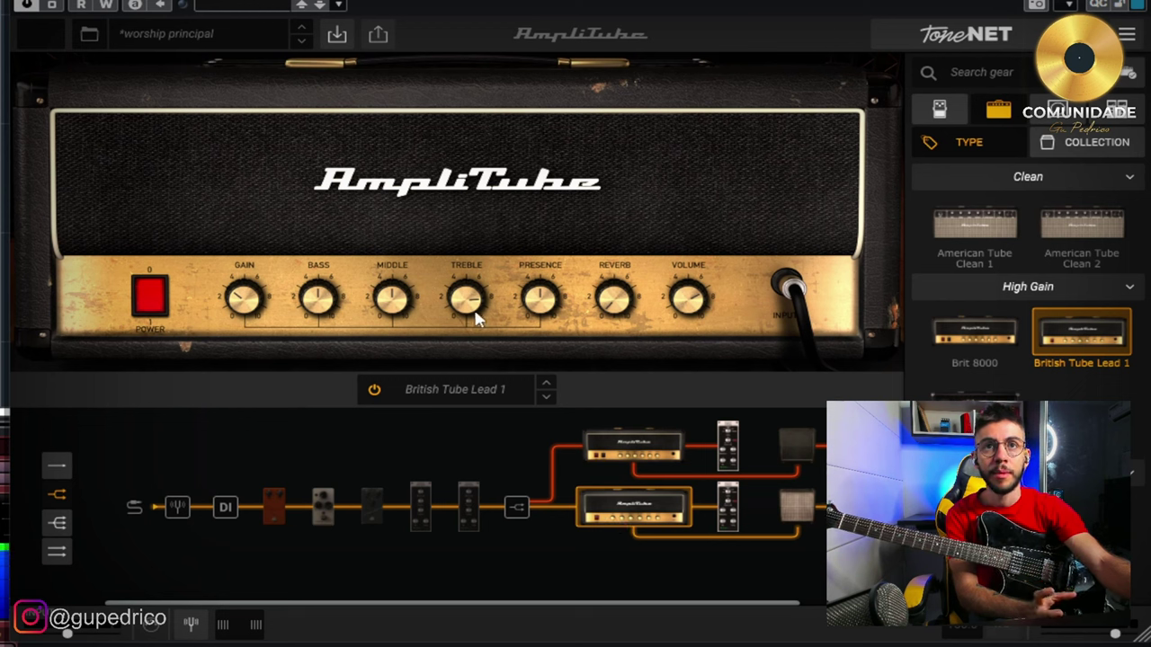
{"action": "mouse_move", "coordinate": [473, 312]}
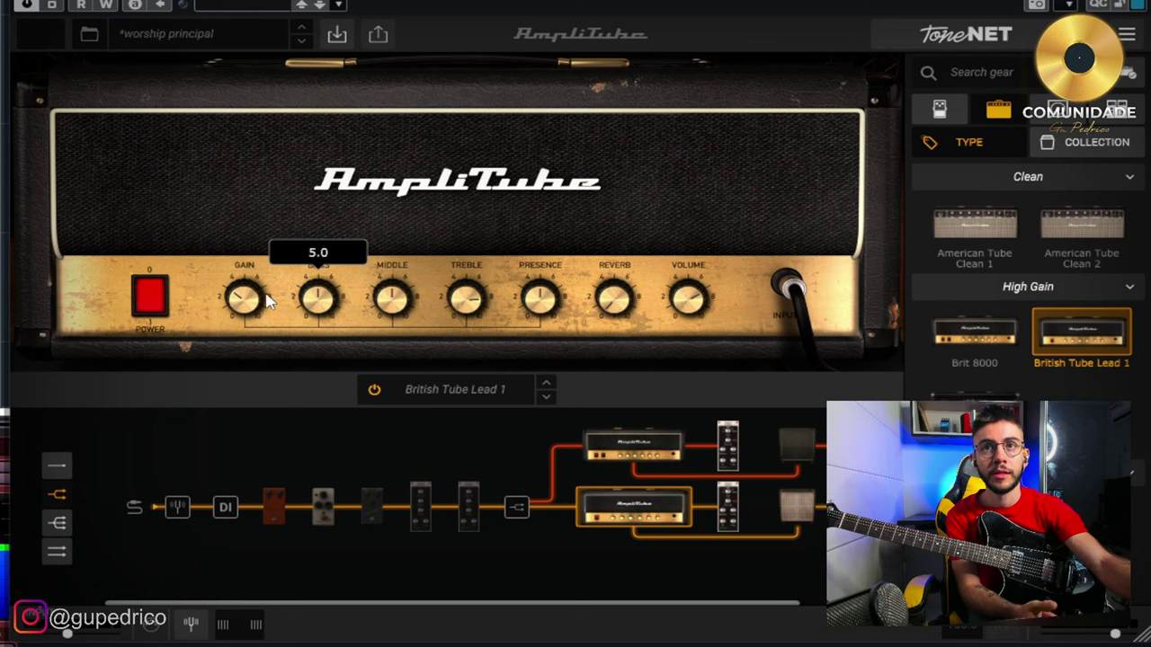
{"action": "mouse_move", "coordinate": [242, 300]}
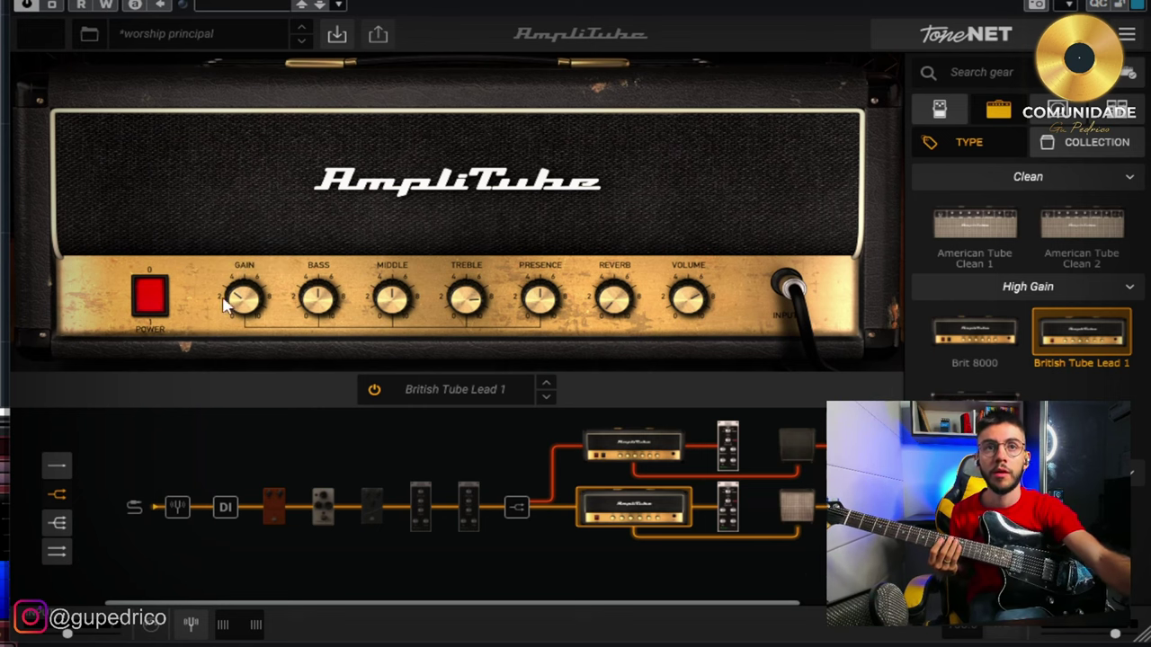
Step: Open the upper branch's Digital Delay and check its Delay Time (1/4d), Mix and Feedback knobs
{"action": "left_click", "coordinate": [670, 450]}
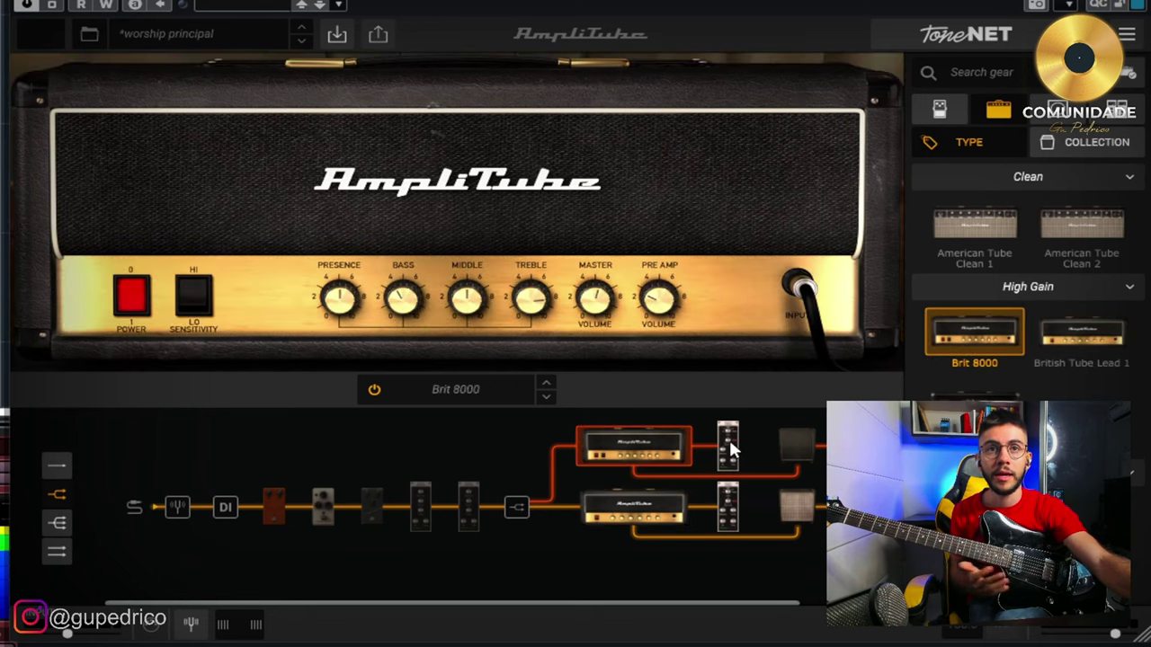
{"action": "left_click", "coordinate": [729, 444]}
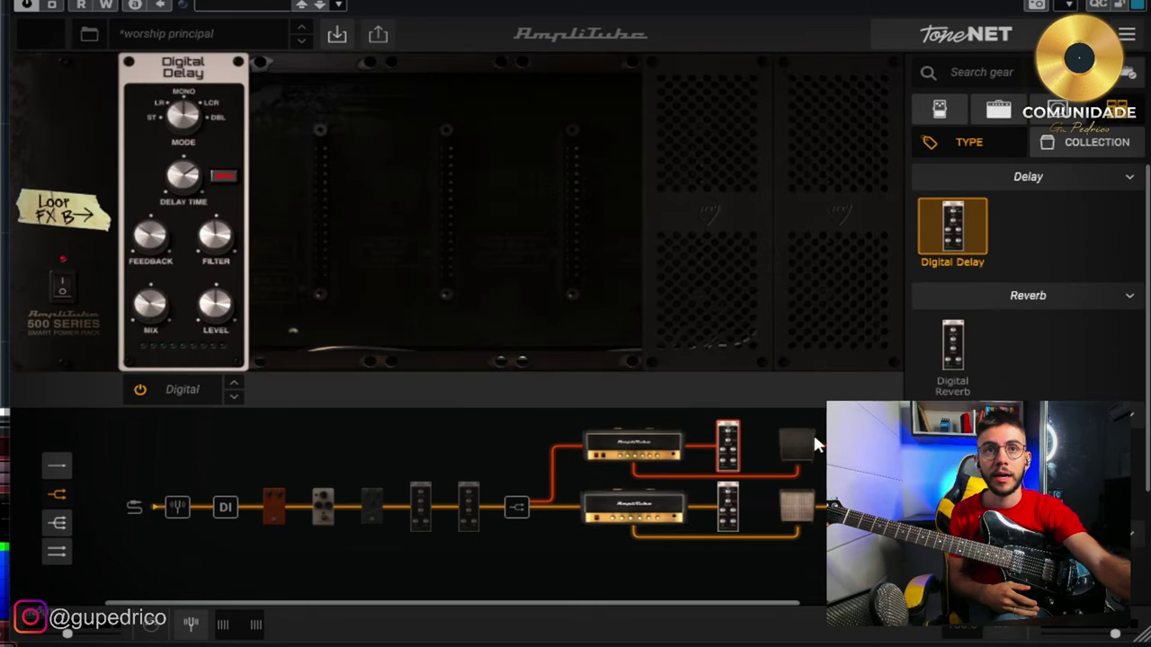
{"action": "mouse_move", "coordinate": [184, 182]}
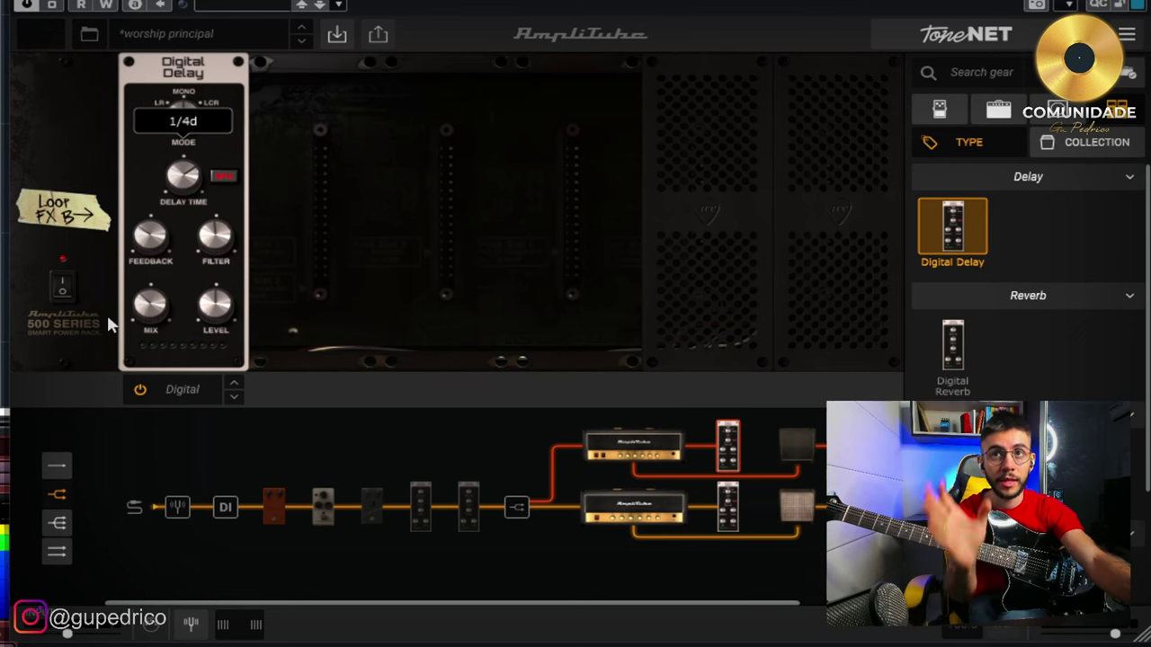
{"action": "mouse_move", "coordinate": [148, 310]}
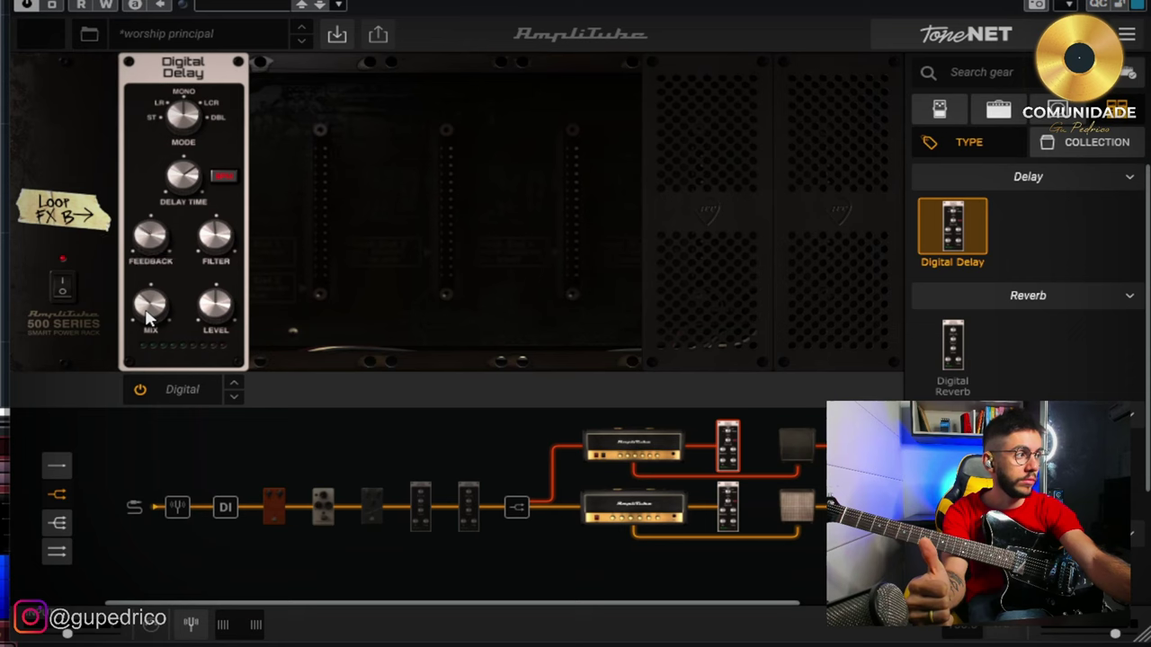
{"action": "mouse_move", "coordinate": [156, 234]}
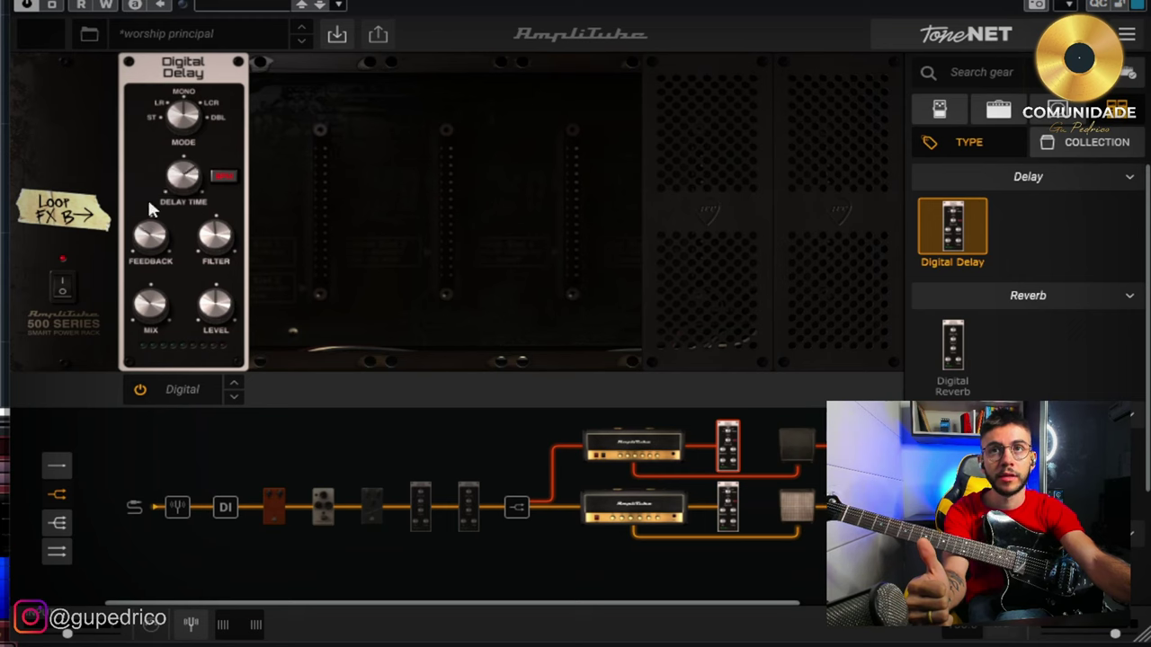
Step: Compare the lower Loop FX A Digital Delay with the upper one, finishing on the lower
{"action": "left_click", "coordinate": [727, 503]}
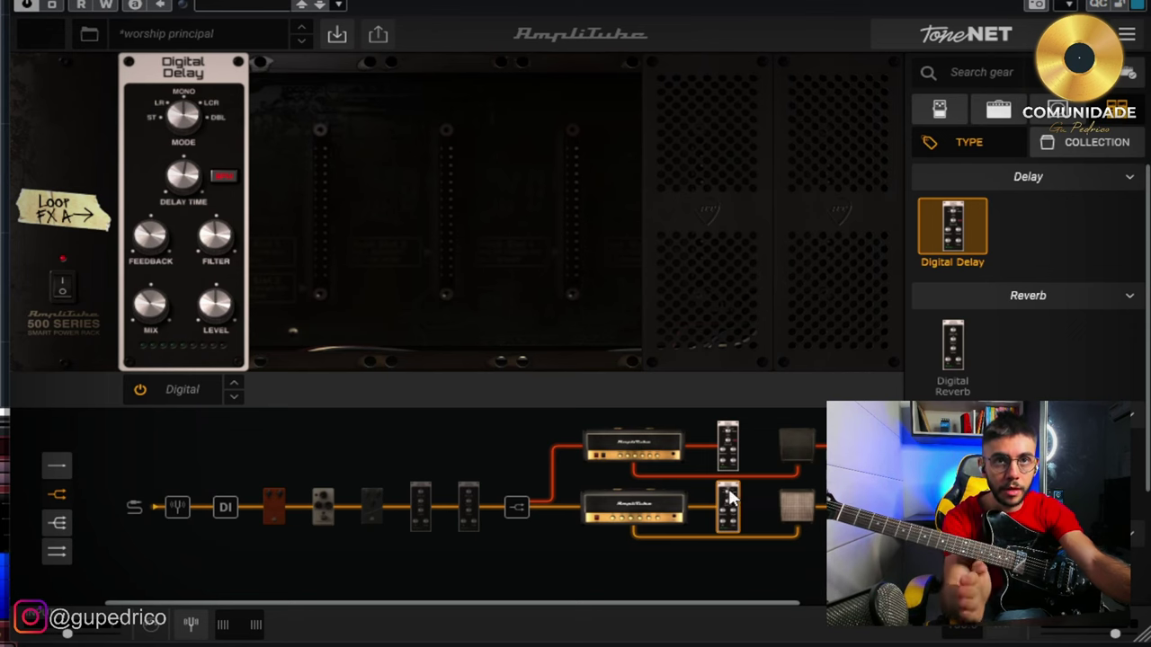
{"action": "left_click", "coordinate": [727, 452]}
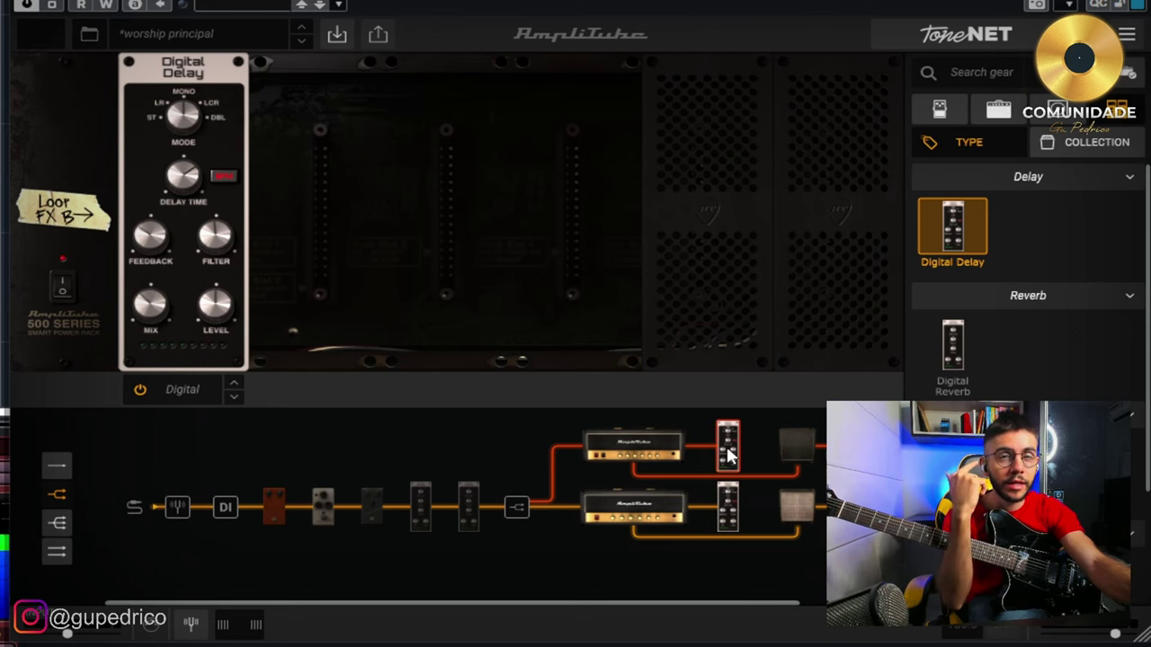
{"action": "left_click", "coordinate": [729, 511]}
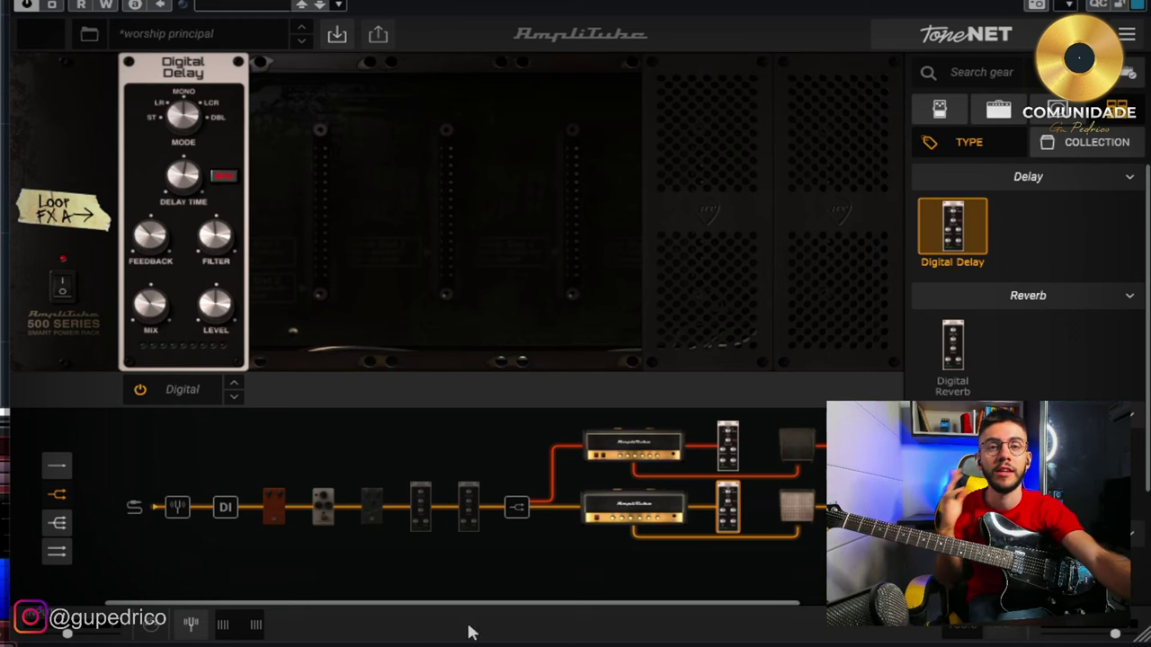
Step: Inspect the Condenser 87 and Dynamic 57 microphones on the upper and lower cabinets
{"action": "left_click_drag", "start_coordinate": [446, 617], "coordinate": [554, 610]}
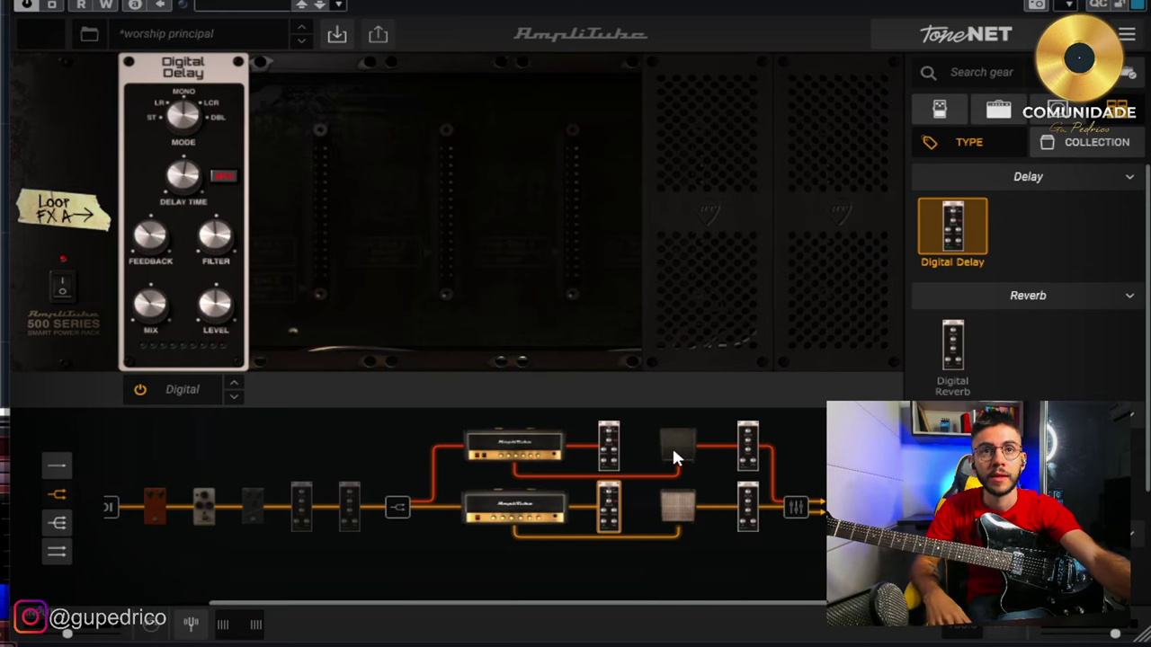
{"action": "left_click", "coordinate": [676, 455]}
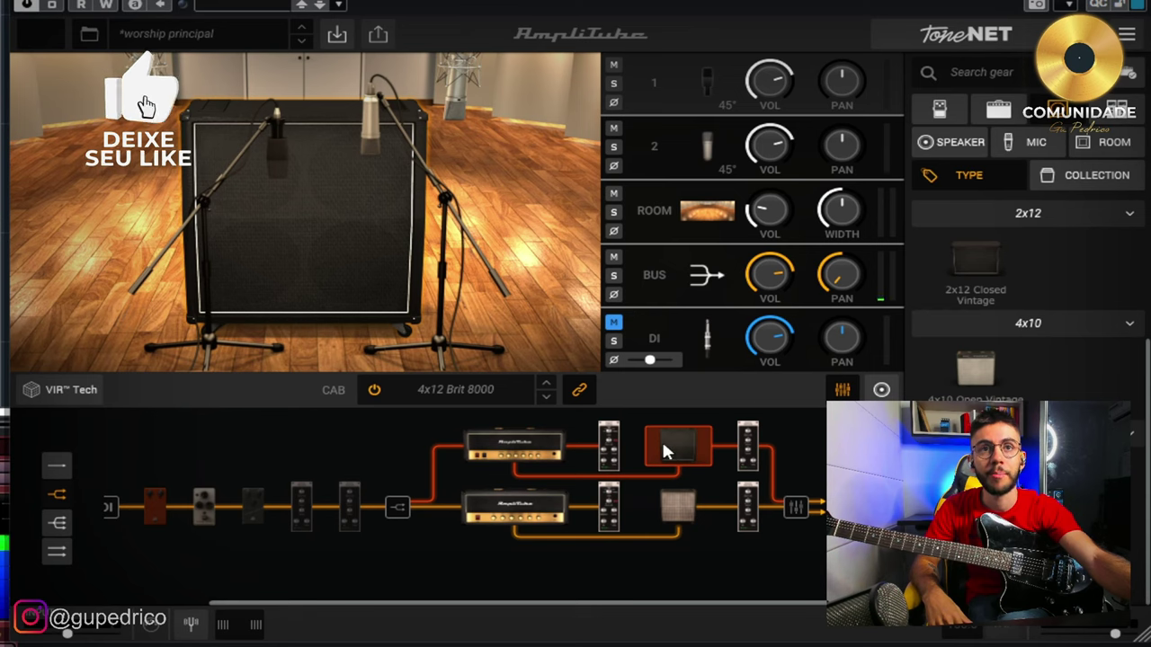
{"action": "left_click", "coordinate": [515, 445]}
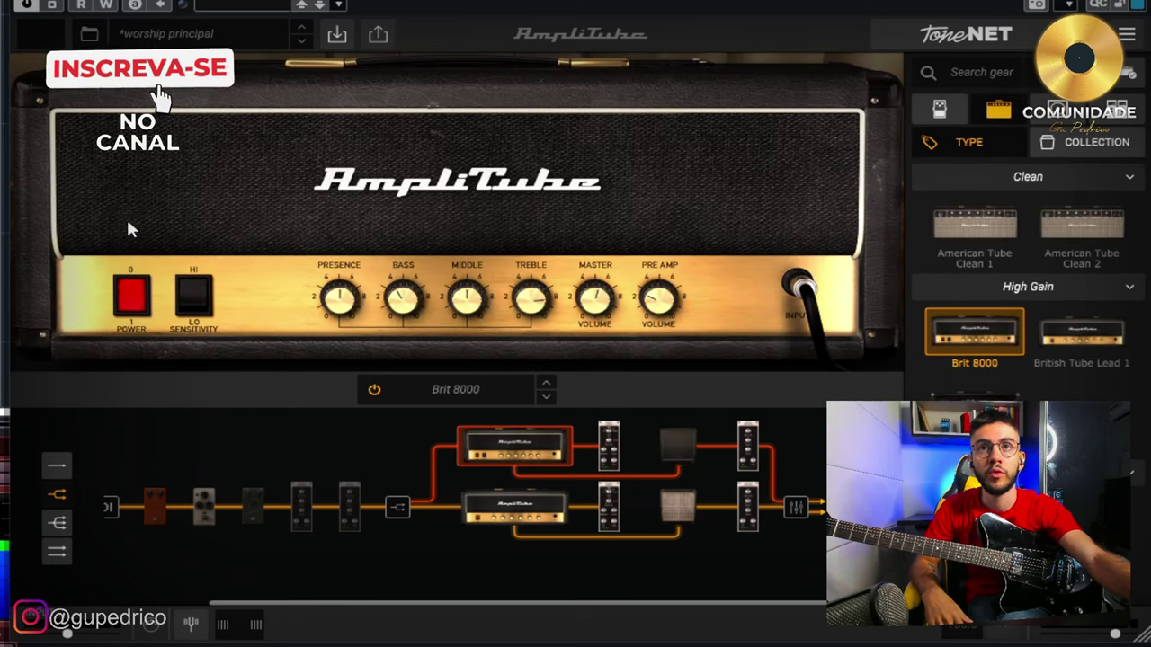
{"action": "left_click", "coordinate": [666, 454]}
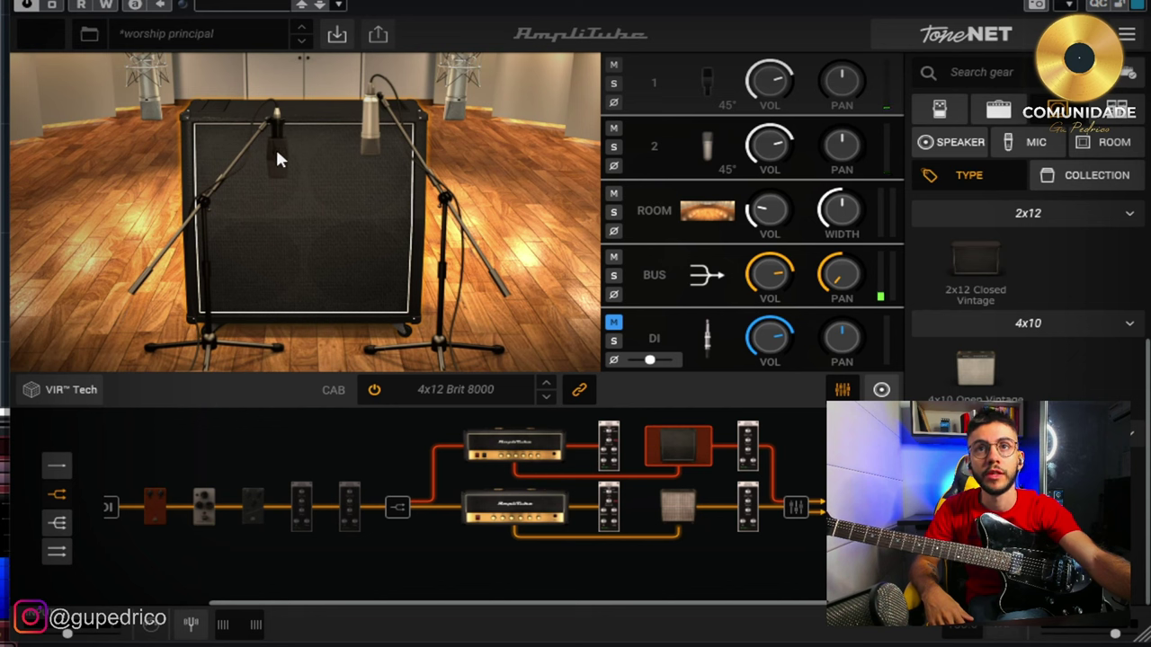
{"action": "left_click", "coordinate": [372, 141]}
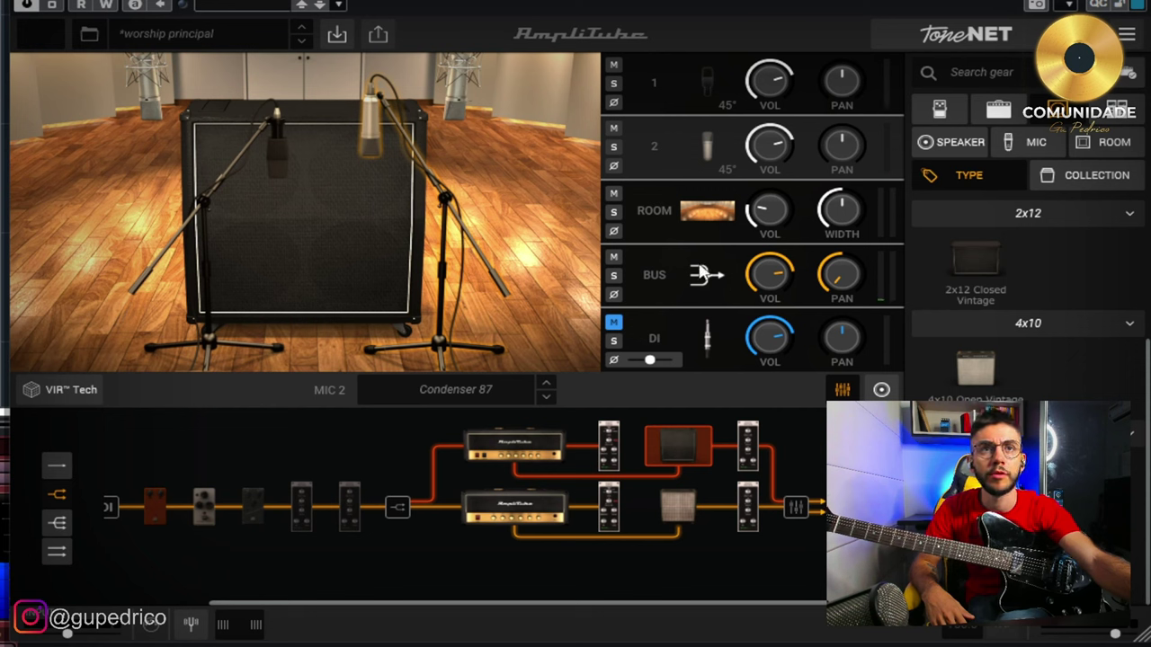
{"action": "left_click", "coordinate": [673, 510]}
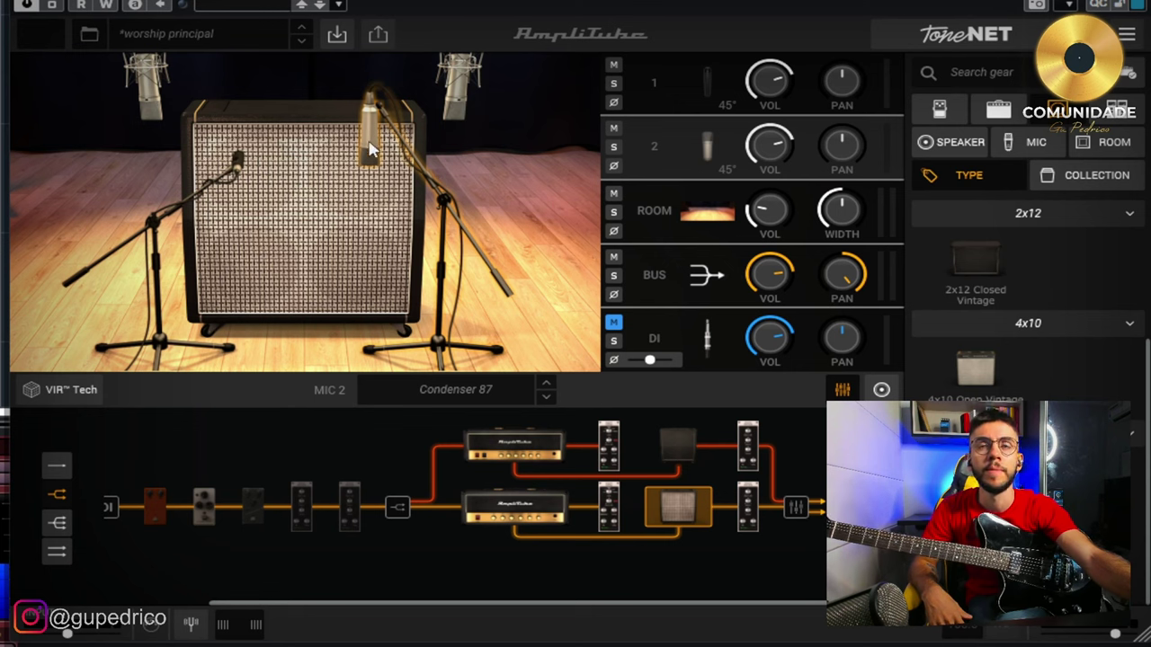
{"action": "left_click", "coordinate": [238, 169]}
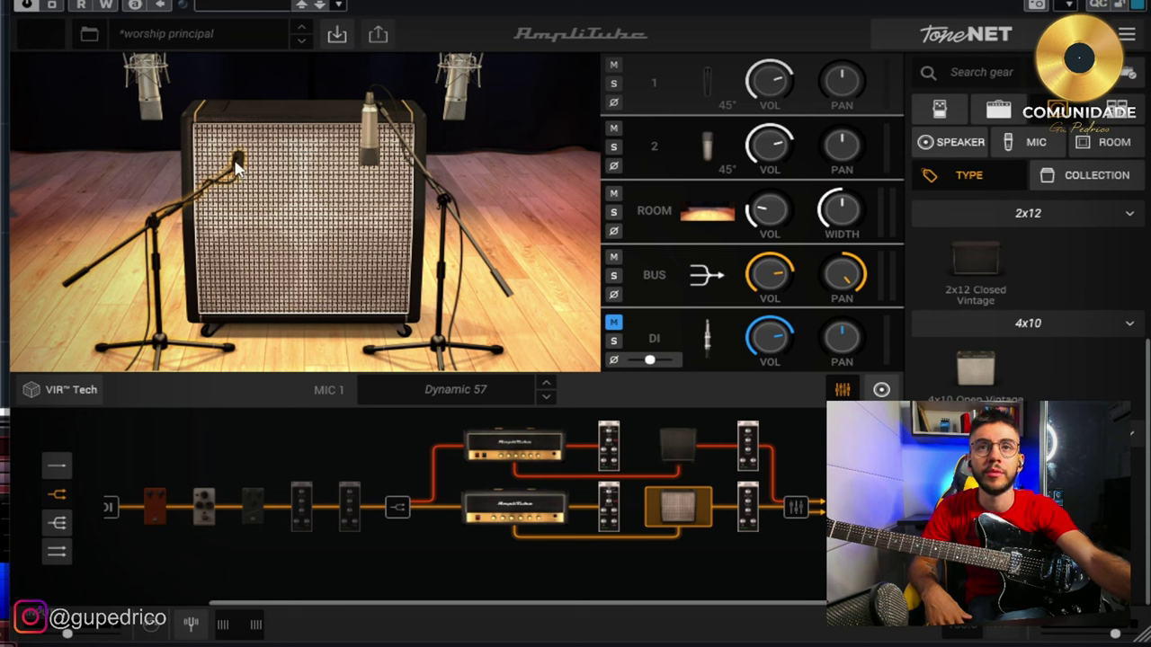
{"action": "left_click", "coordinate": [373, 146]}
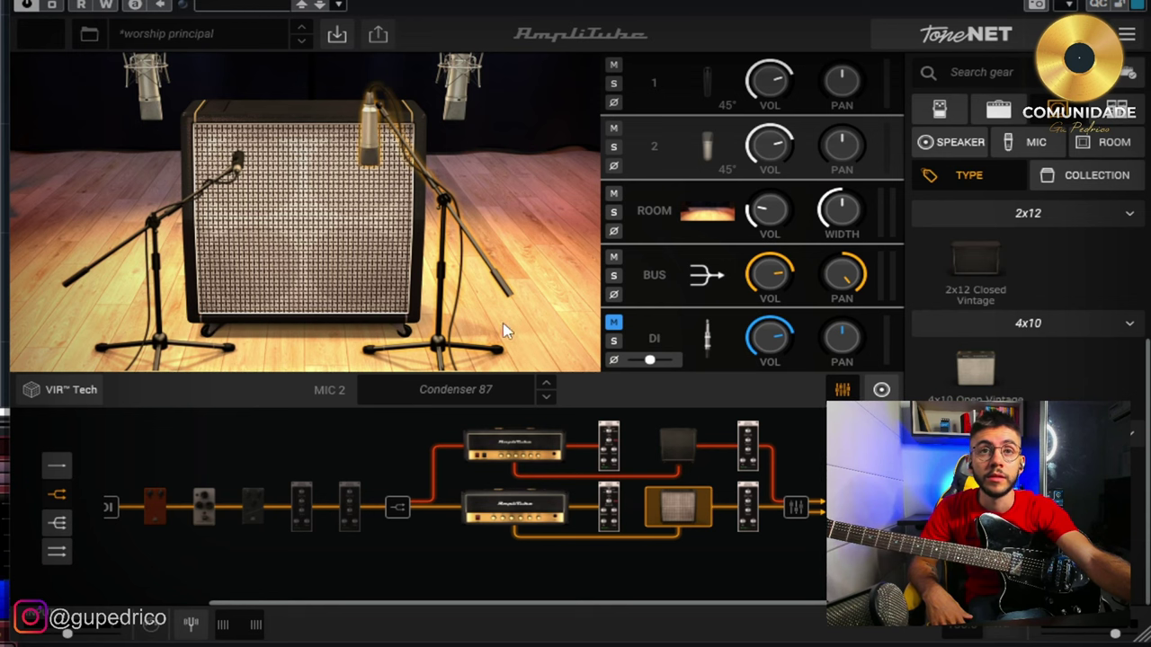
Step: Compare the upper and lower path cabinets, finishing on the upper path's Digital Reverb
{"action": "left_click", "coordinate": [675, 430]}
{"action": "left_click", "coordinate": [685, 513]}
{"action": "left_click", "coordinate": [676, 430]}
{"action": "left_click", "coordinate": [683, 514]}
{"action": "left_click", "coordinate": [694, 447]}
{"action": "left_click", "coordinate": [687, 515]}
{"action": "left_click", "coordinate": [681, 446]}
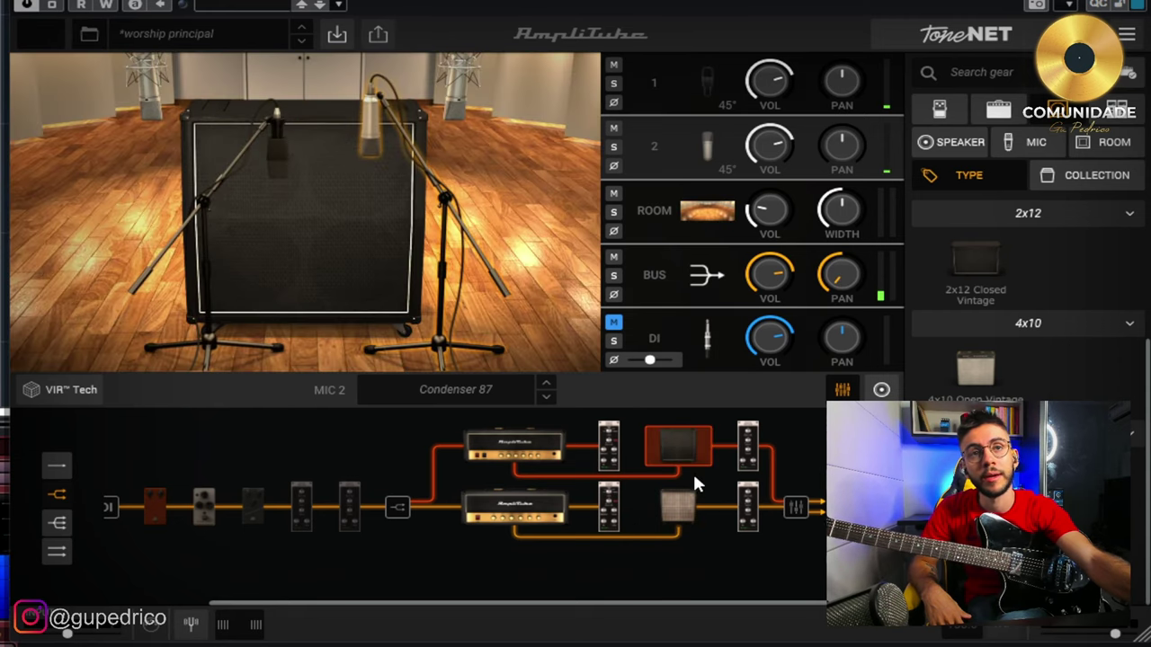
{"action": "left_click", "coordinate": [673, 518]}
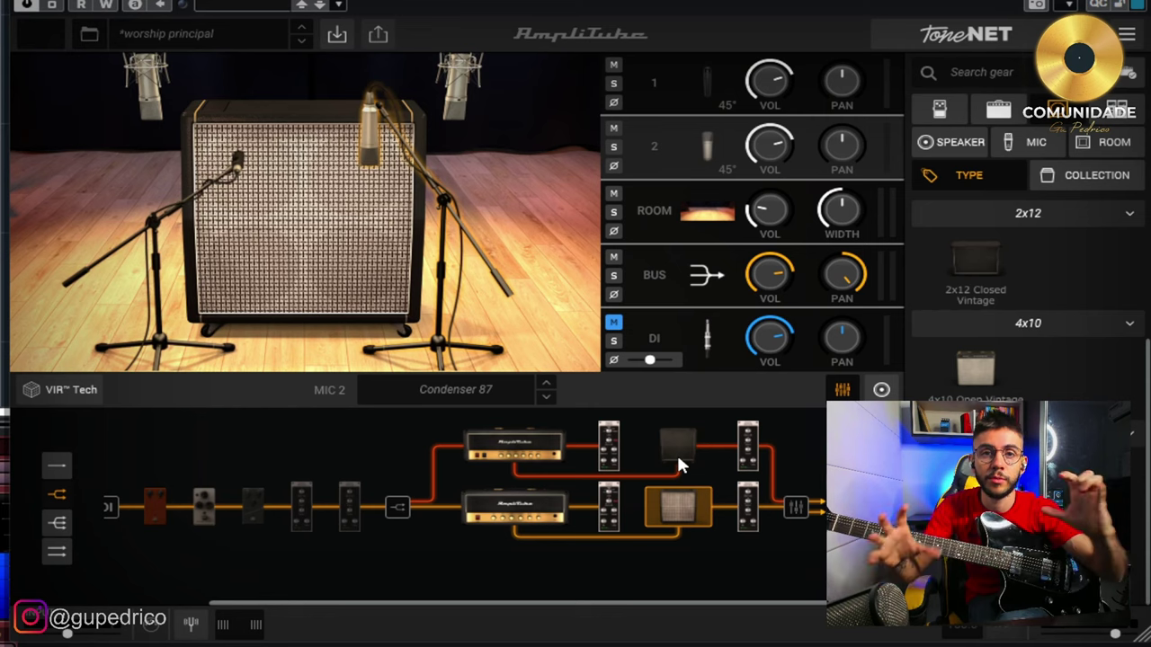
{"action": "left_click", "coordinate": [748, 447]}
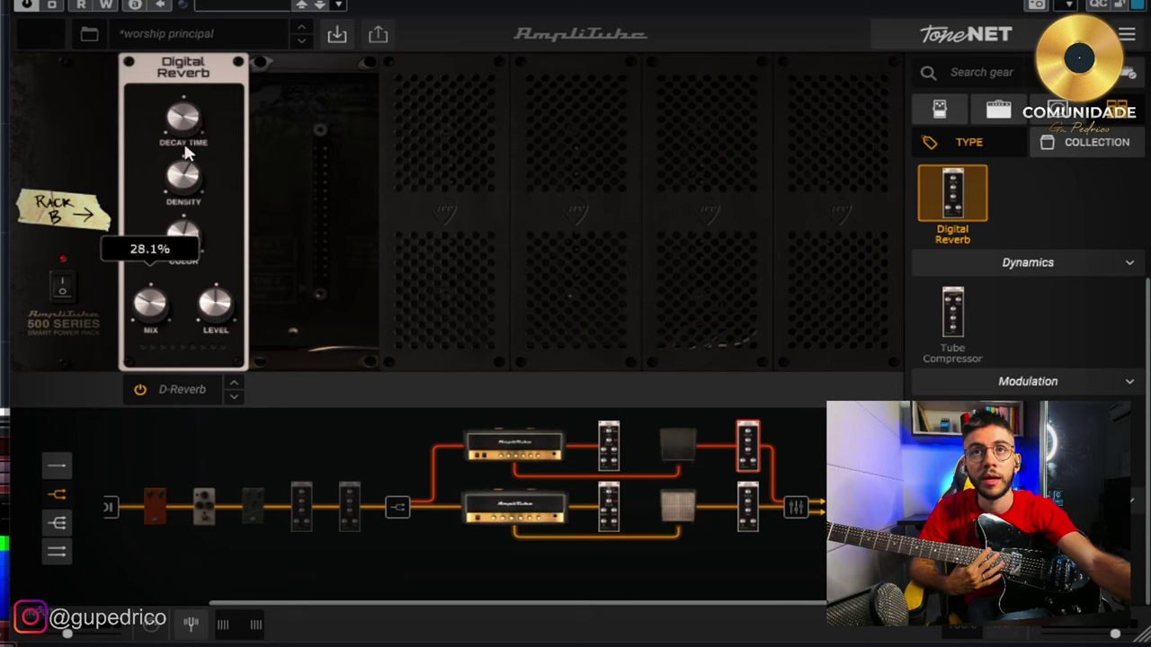
Step: Compare decay and mix on both Digital Reverbs, ending on the lower Rack A reverb
{"action": "mouse_move", "coordinate": [184, 122]}
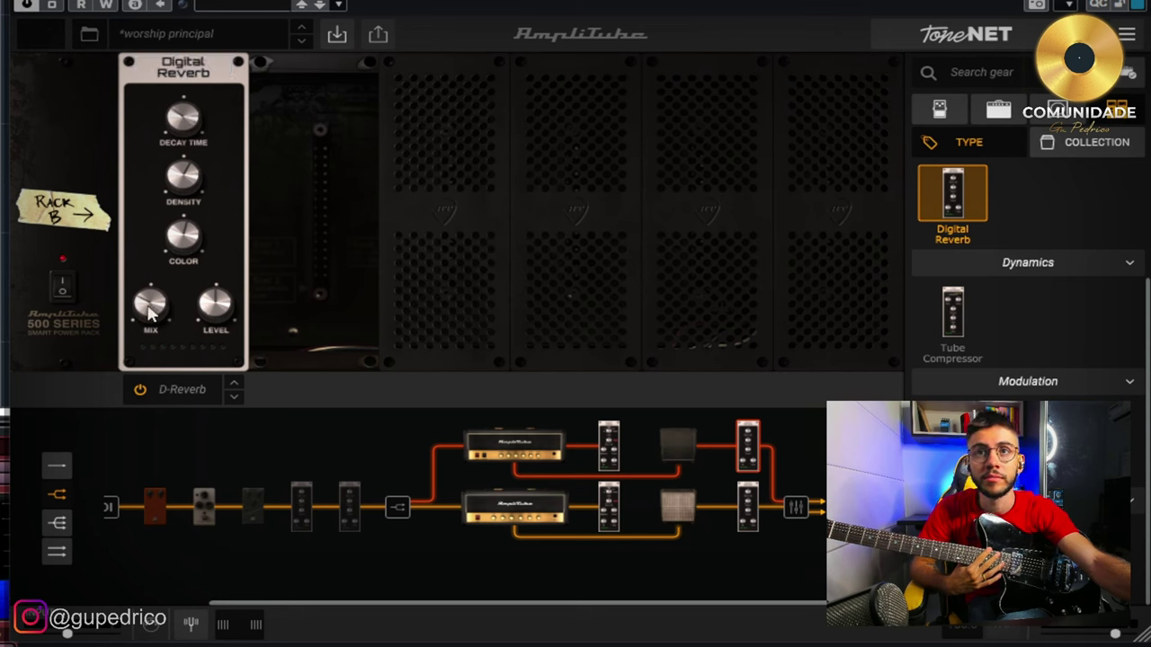
{"action": "mouse_move", "coordinate": [150, 306]}
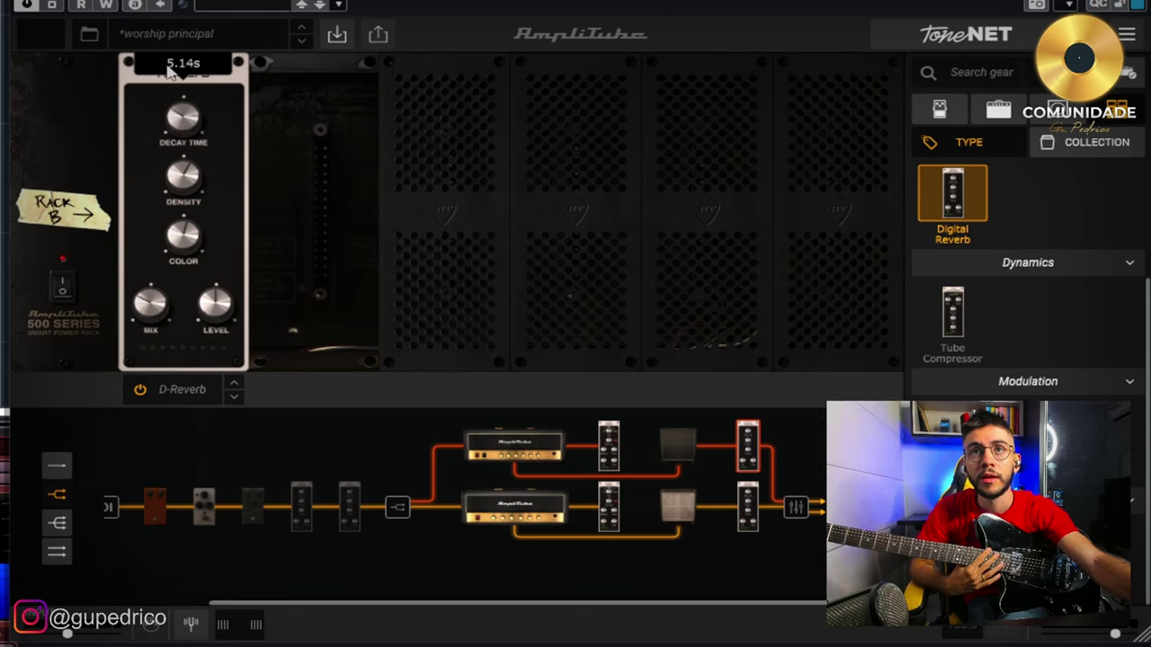
{"action": "left_click", "coordinate": [752, 513]}
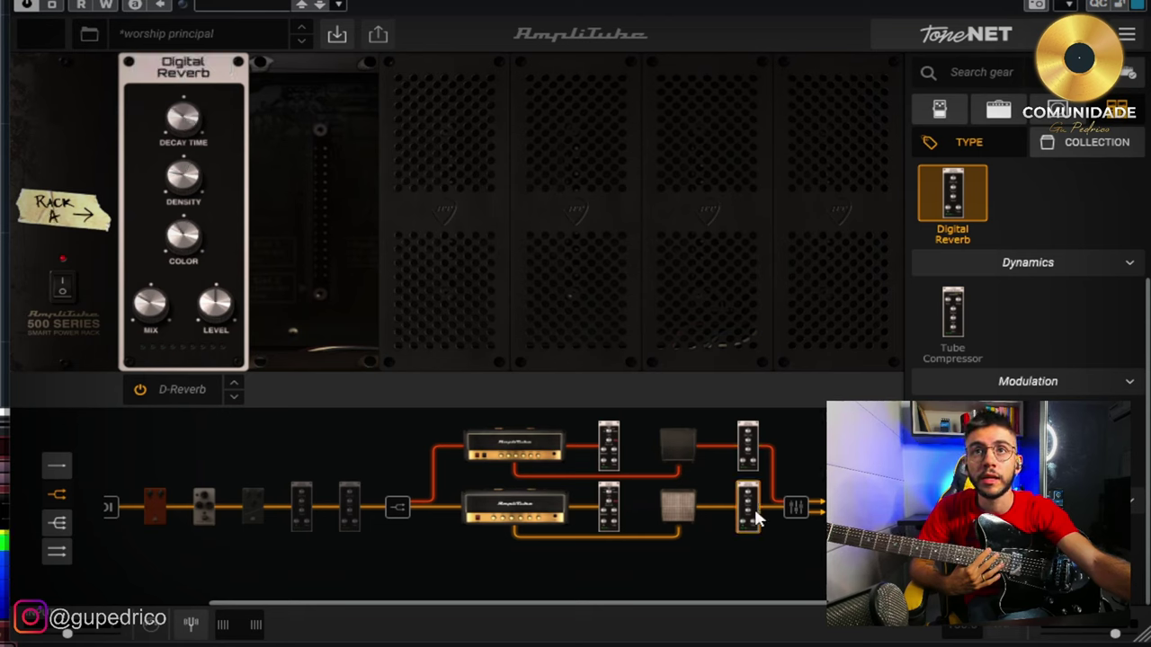
{"action": "mouse_move", "coordinate": [156, 326]}
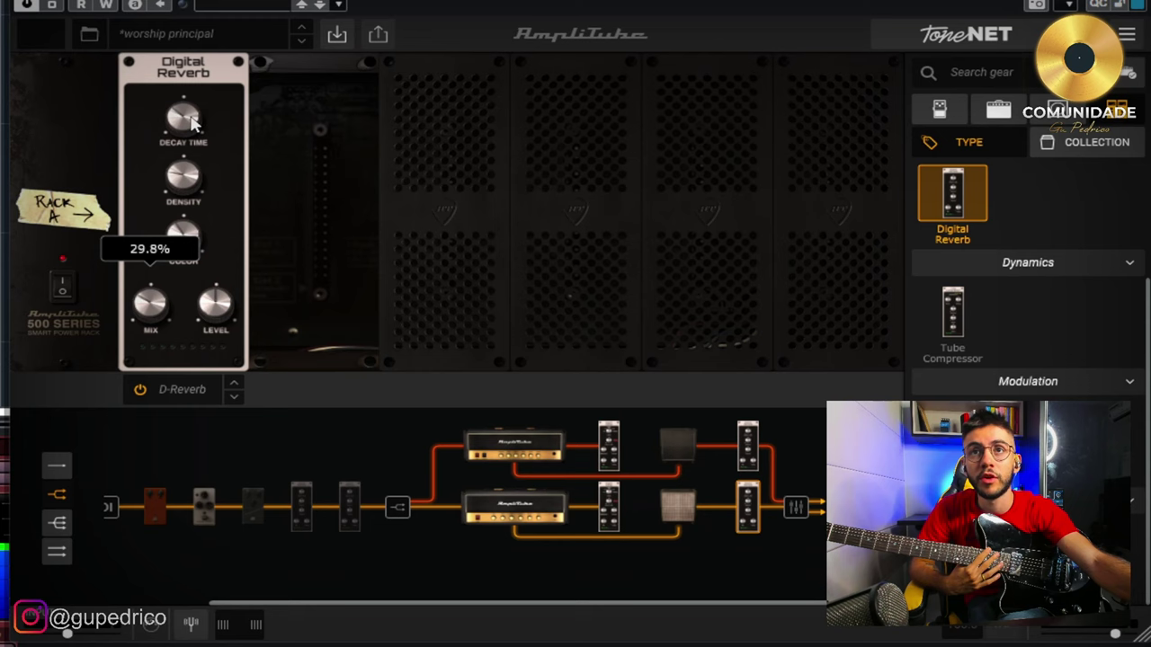
{"action": "mouse_move", "coordinate": [191, 121]}
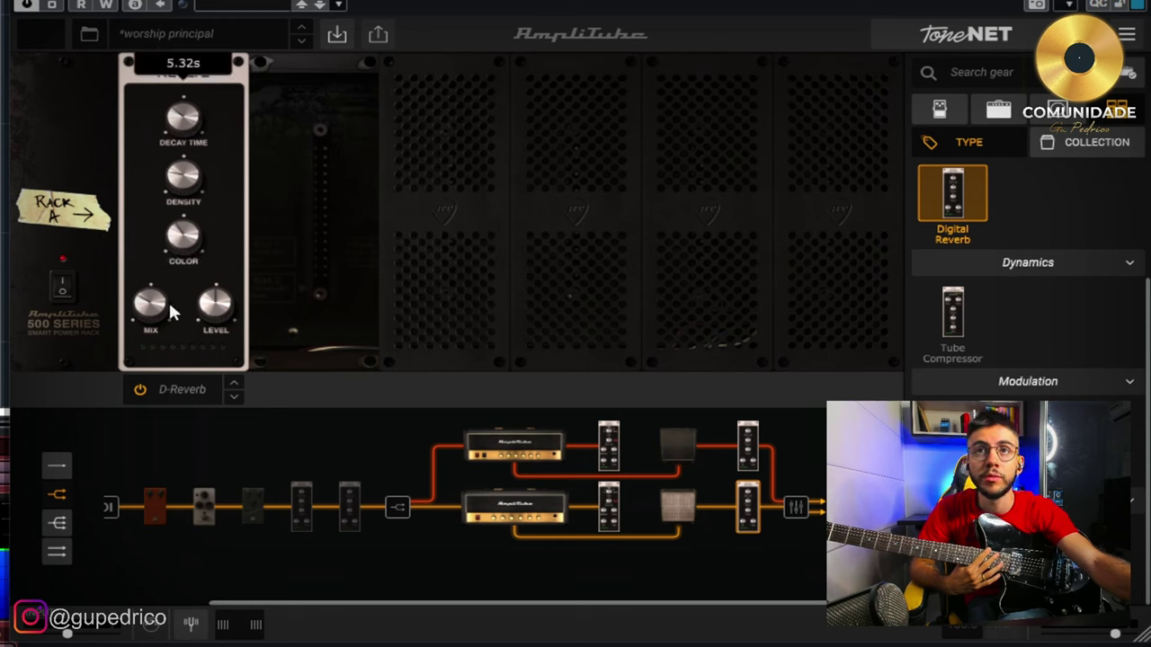
{"action": "left_click", "coordinate": [752, 458]}
{"action": "left_click", "coordinate": [752, 495]}
{"action": "left_click", "coordinate": [744, 446]}
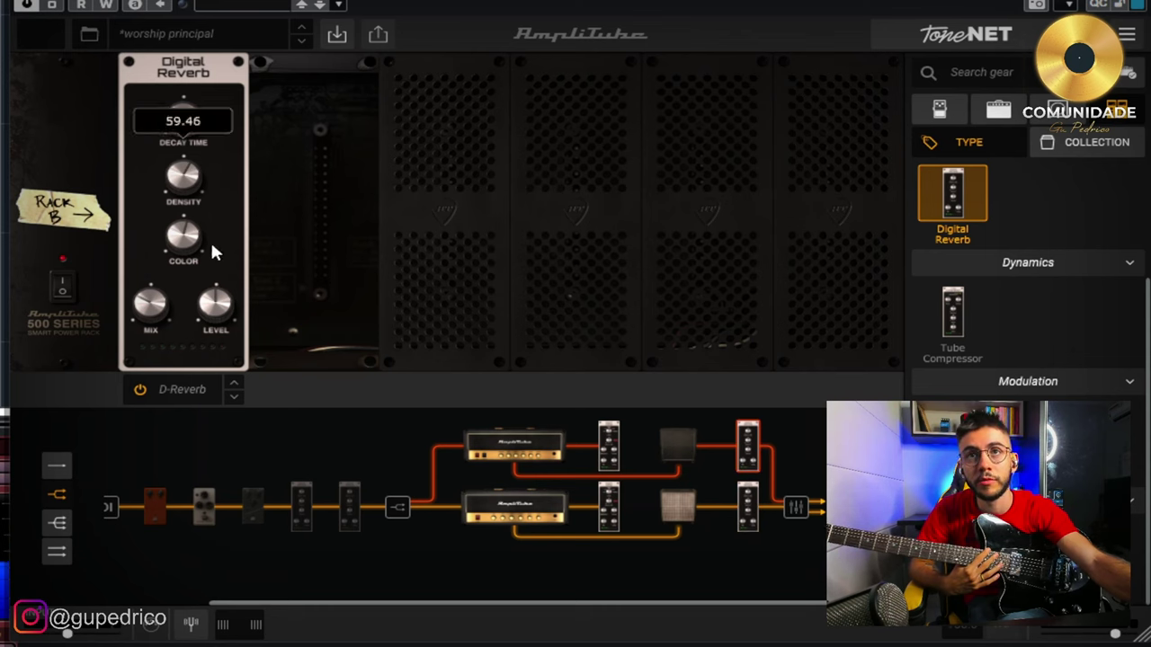
{"action": "mouse_move", "coordinate": [184, 236]}
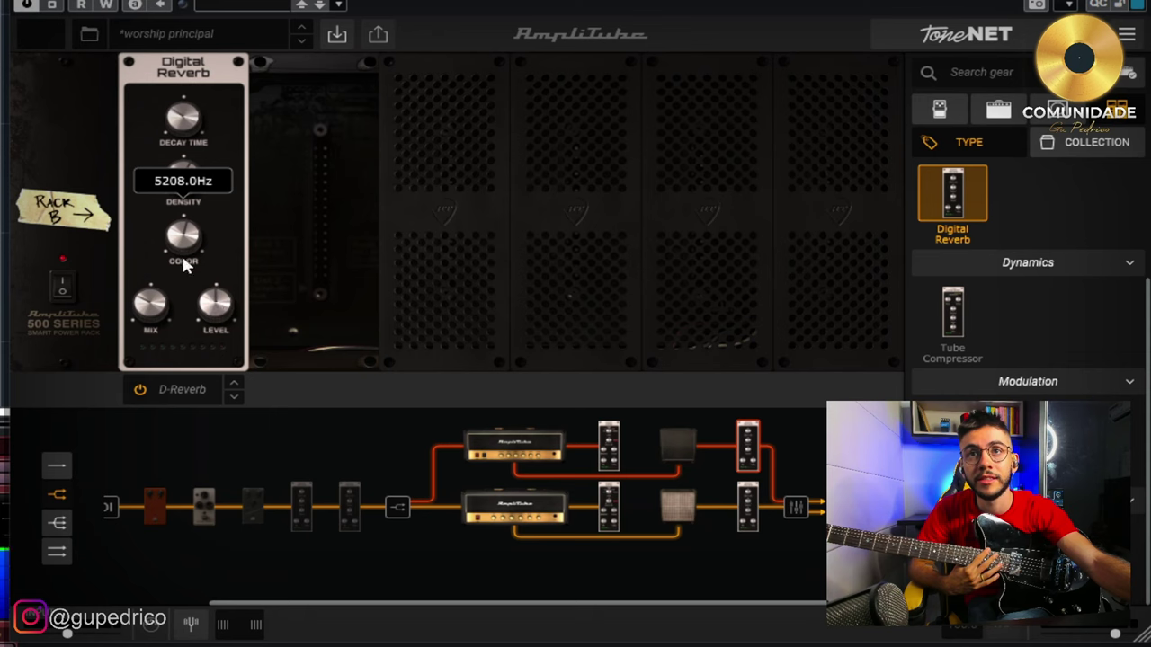
{"action": "left_click", "coordinate": [749, 500]}
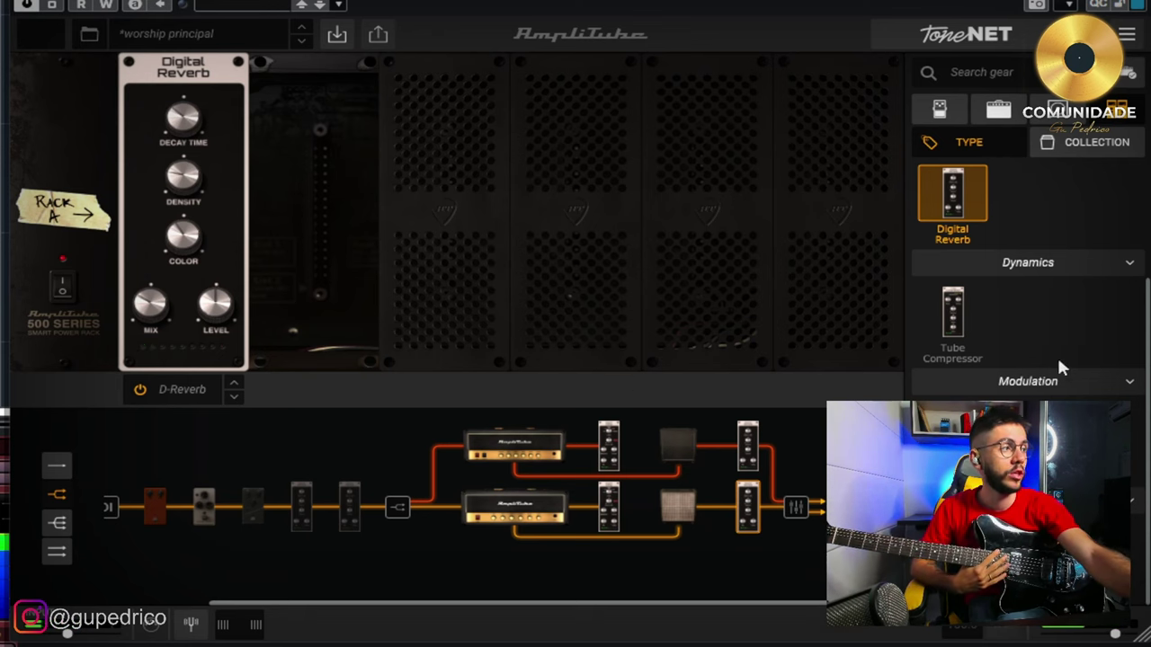
Step: Choose SOLO from the saved preset list
{"action": "left_click", "coordinate": [161, 38]}
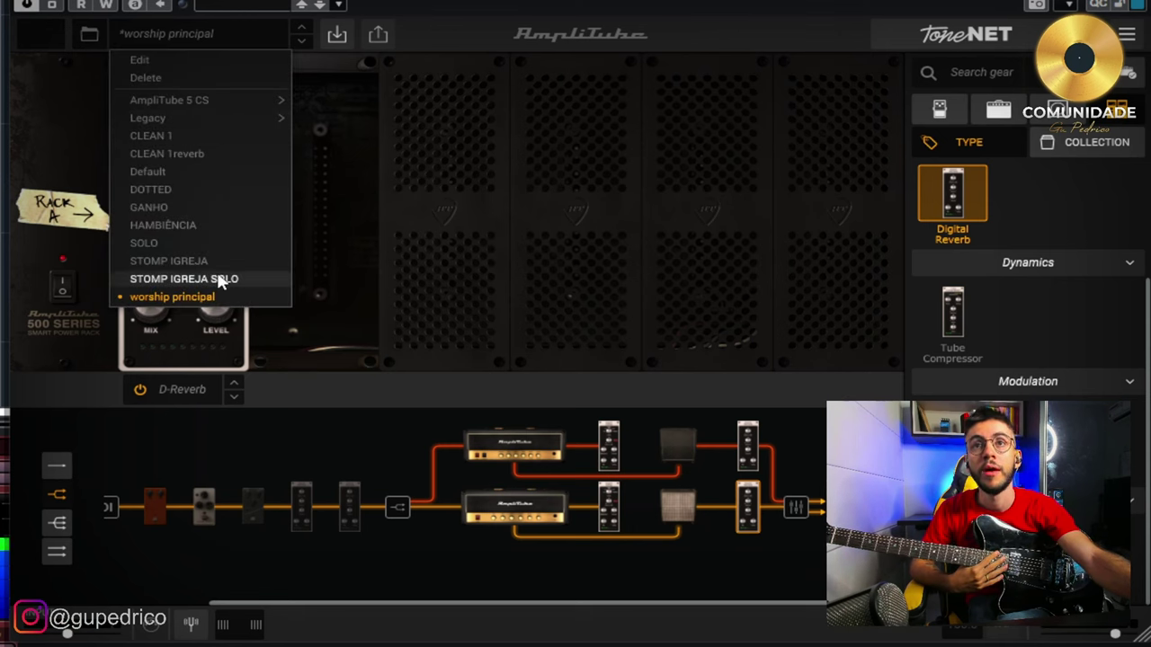
{"action": "left_click", "coordinate": [145, 244]}
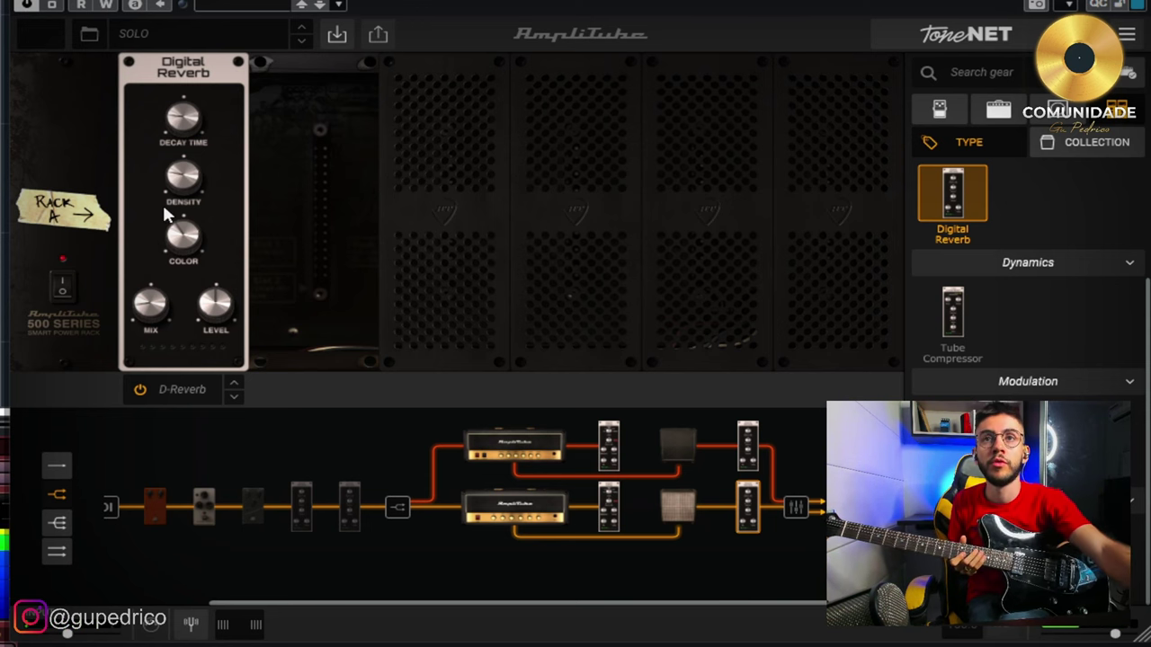
Step: View the SOLO preset's Brit 8000, then its lower British Tube Lead 1 with Gain 7.6
{"action": "left_click", "coordinate": [555, 442]}
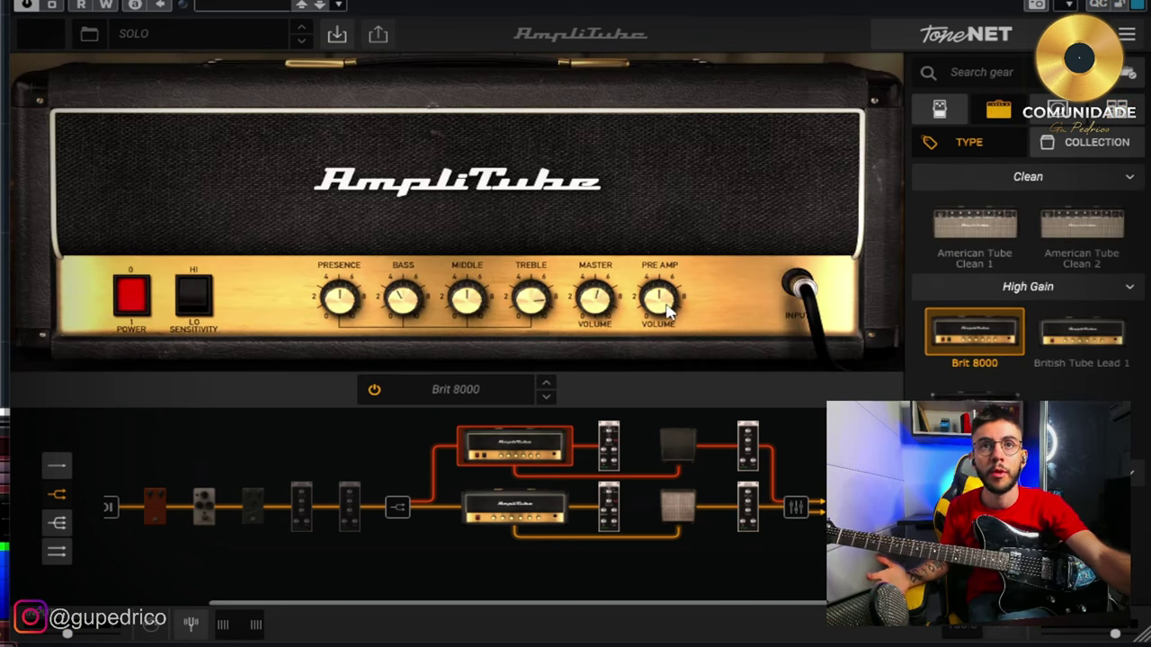
{"action": "mouse_move", "coordinate": [670, 308]}
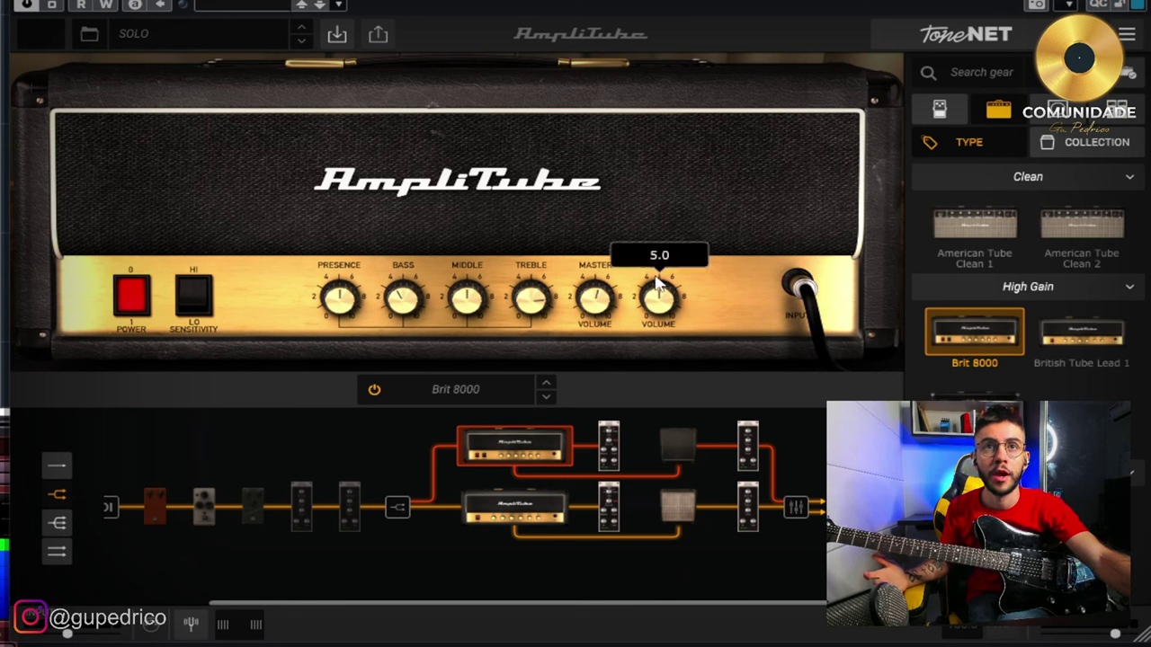
{"action": "left_click", "coordinate": [526, 514]}
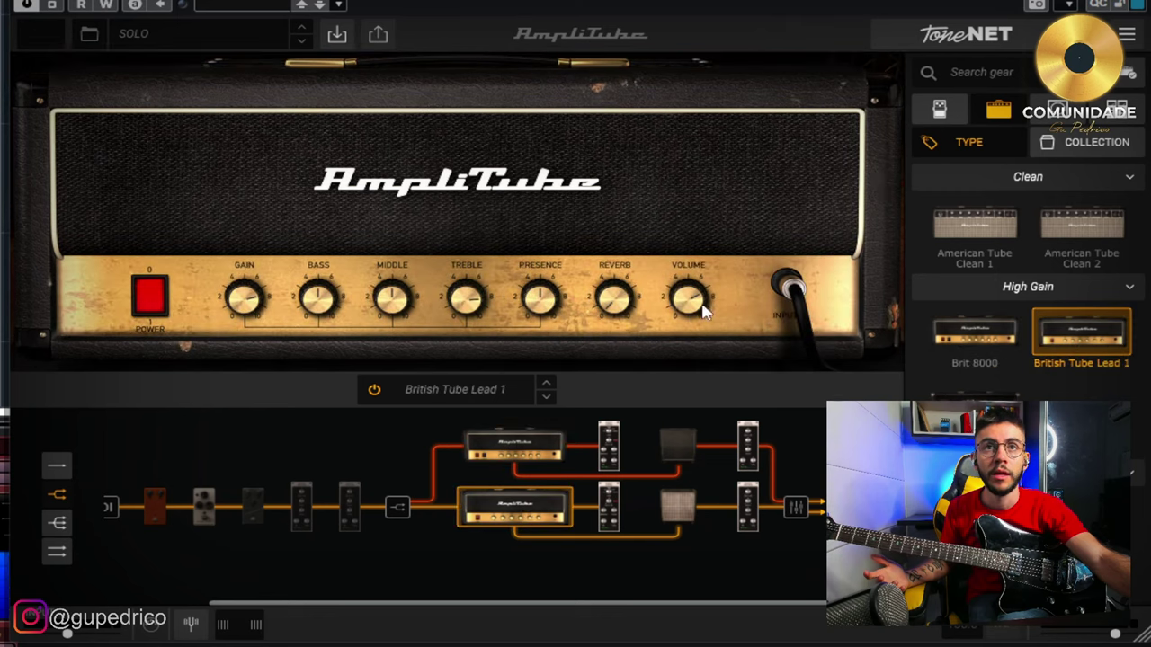
{"action": "mouse_move", "coordinate": [243, 304]}
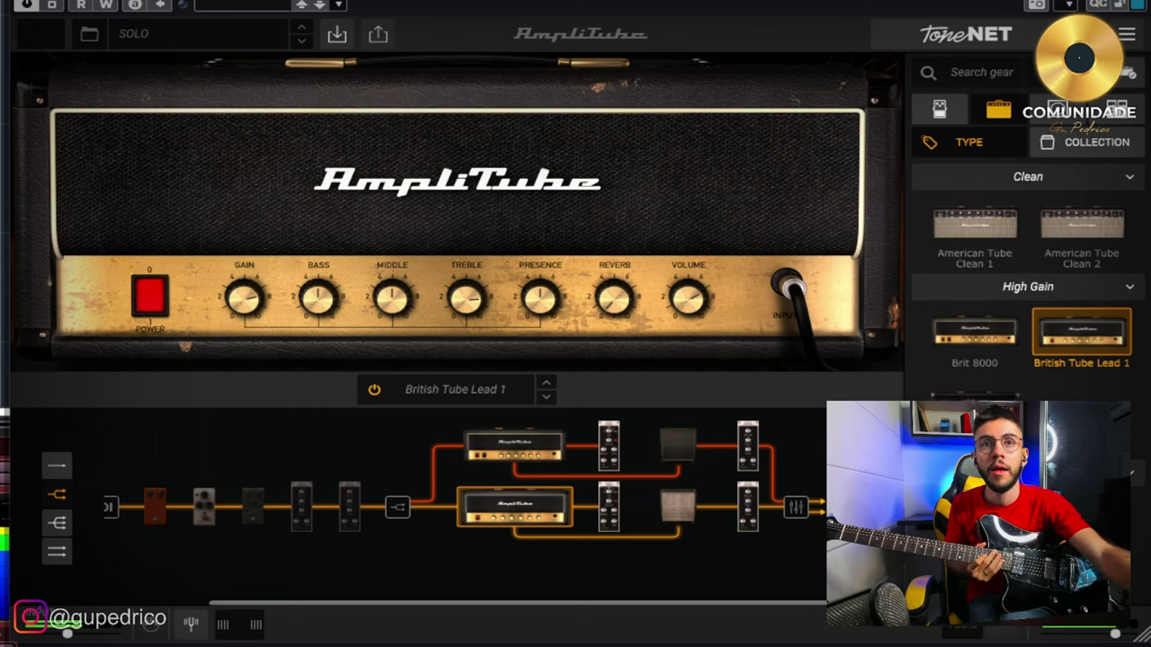
Step: Compare mix and decay on the SOLO preset's upper and lower Digital Reverbs, then return to Brit 8000
{"action": "left_click", "coordinate": [749, 447]}
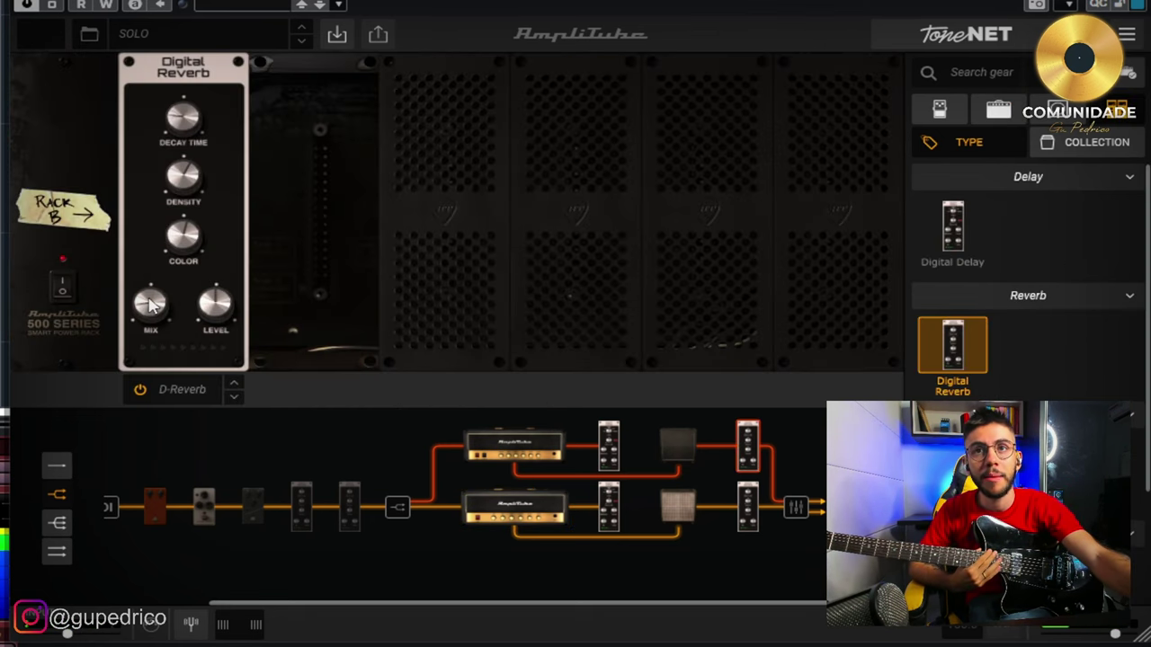
{"action": "left_click", "coordinate": [751, 508]}
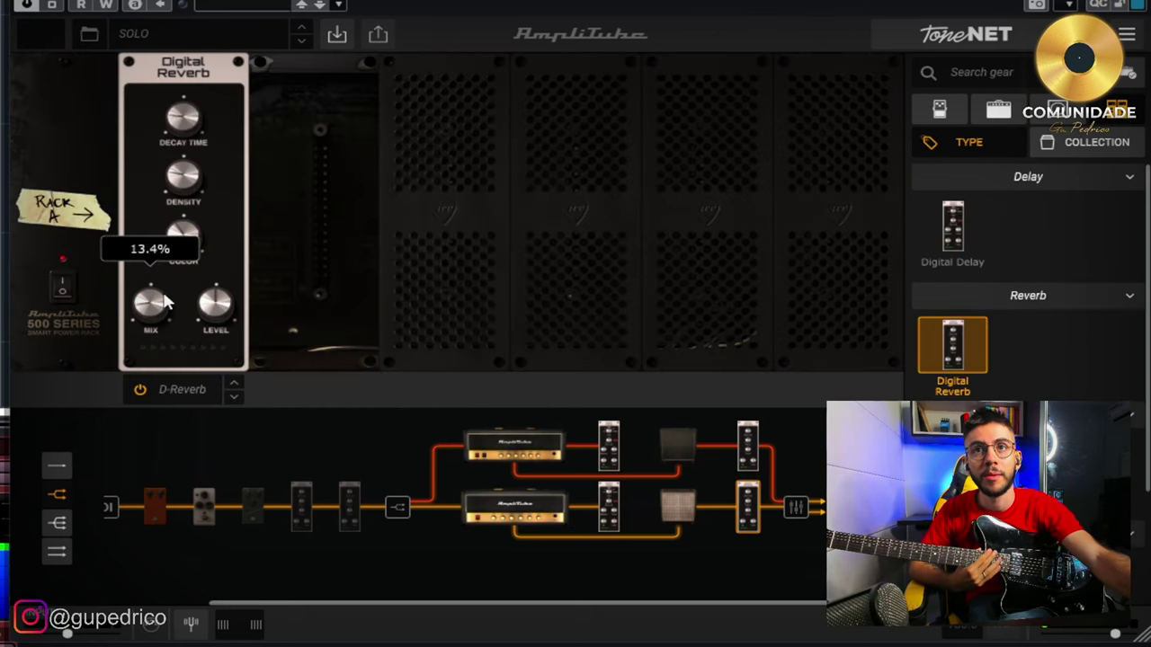
{"action": "left_click", "coordinate": [749, 447]}
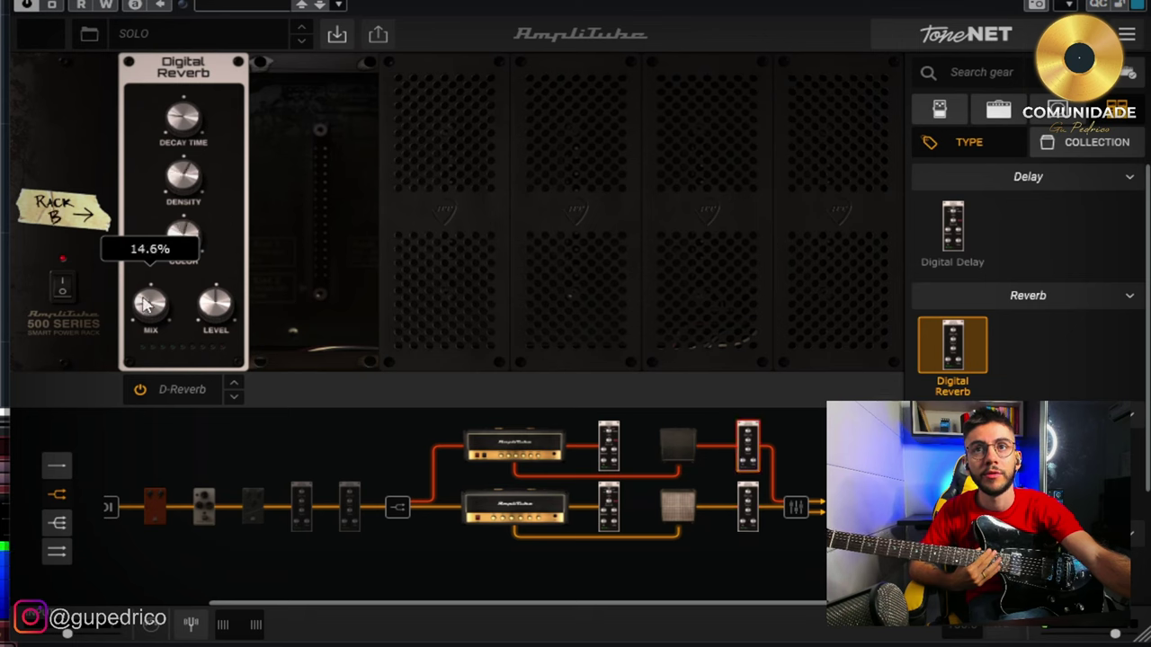
{"action": "left_click", "coordinate": [745, 515]}
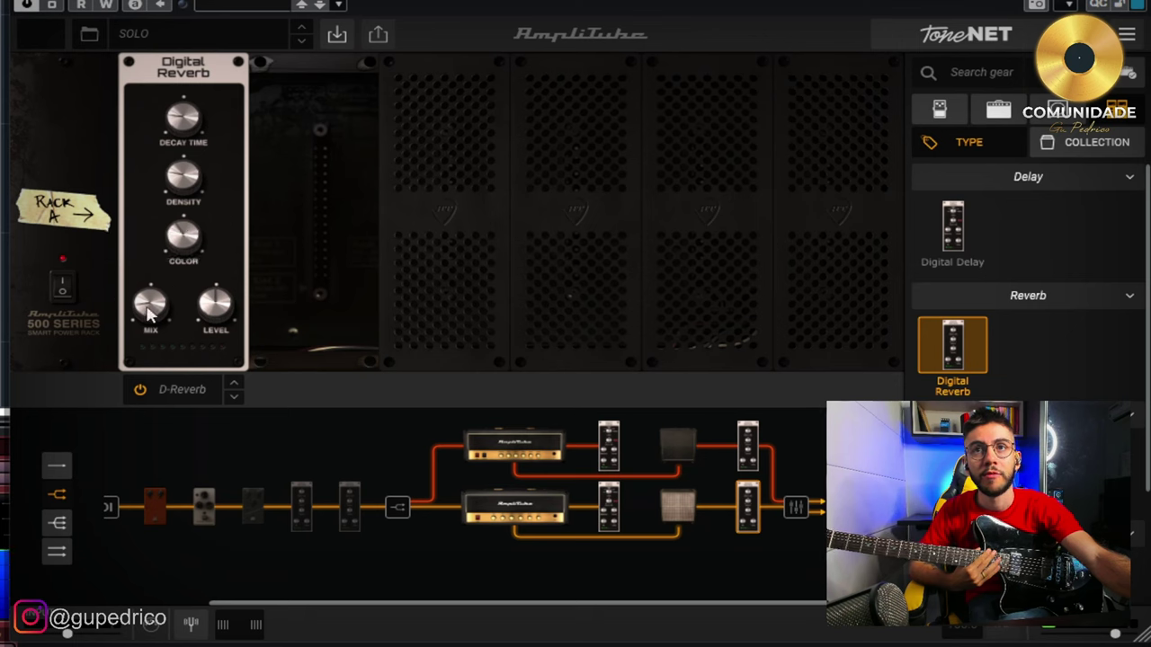
{"action": "left_click", "coordinate": [752, 447]}
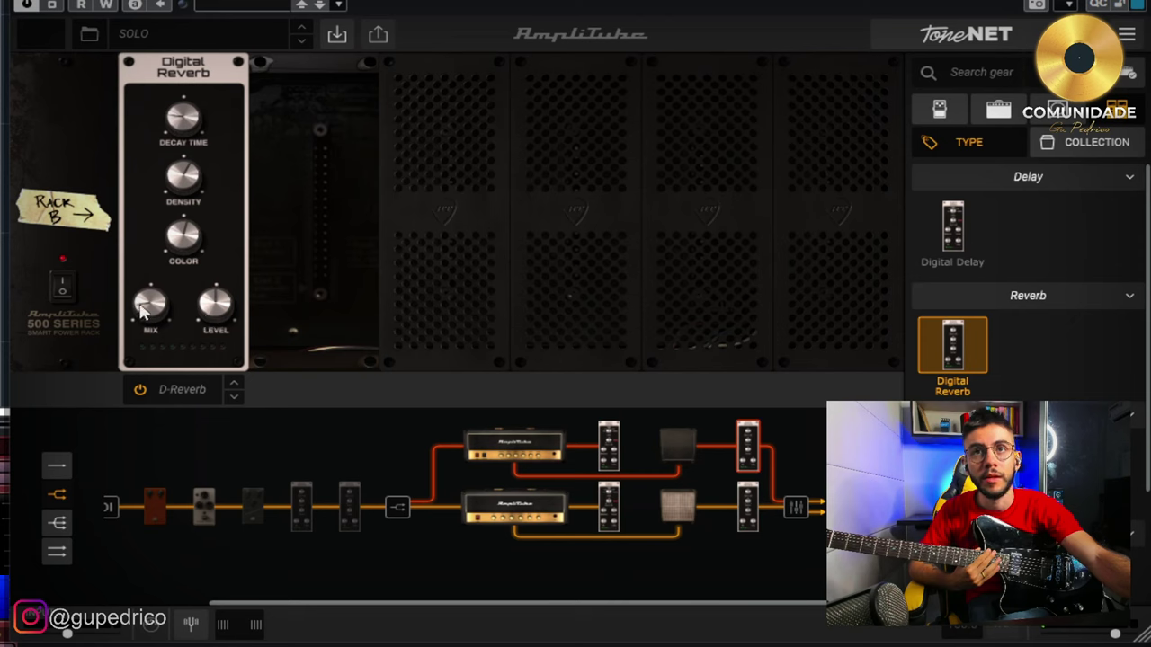
{"action": "mouse_move", "coordinate": [149, 310]}
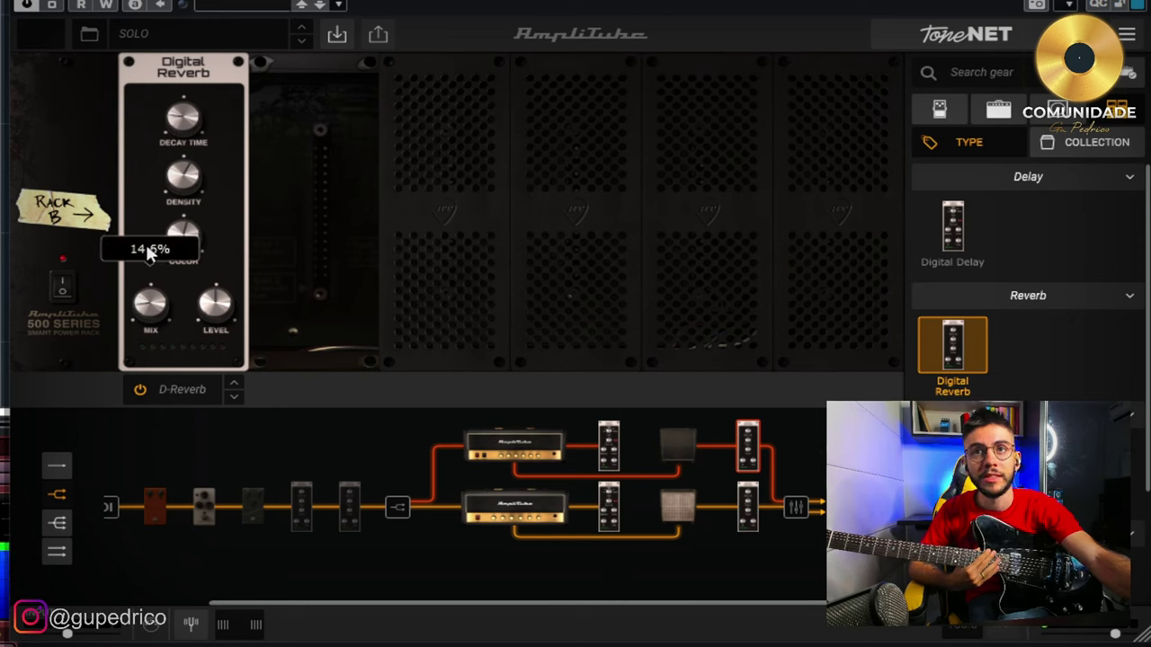
{"action": "left_click", "coordinate": [744, 499]}
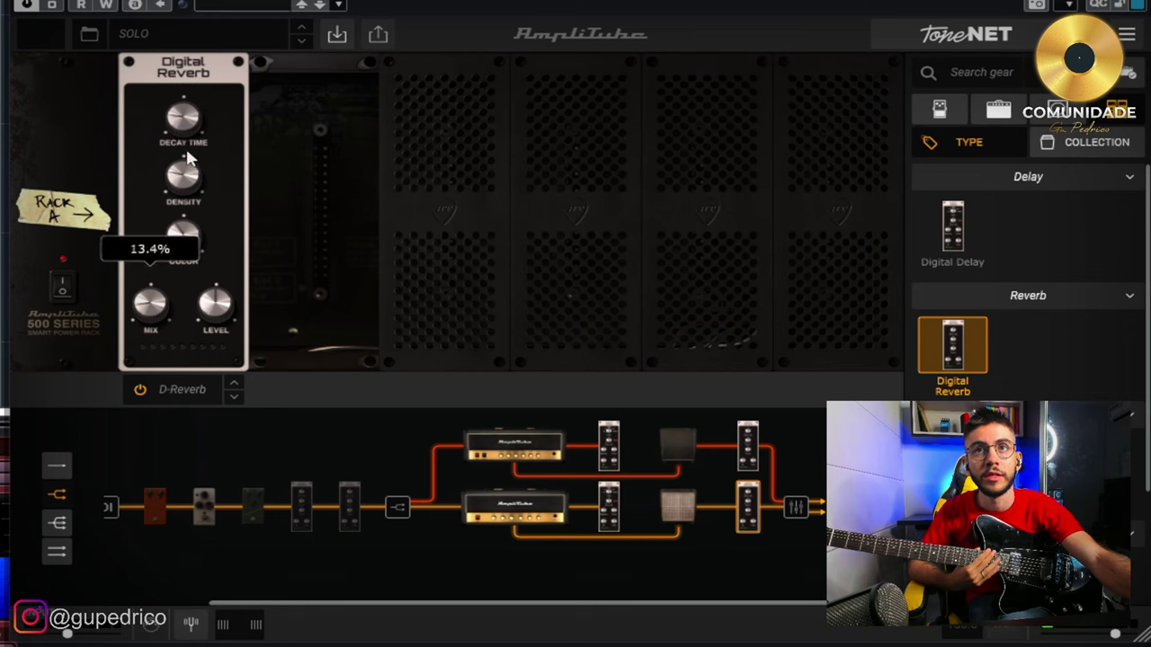
{"action": "mouse_move", "coordinate": [177, 122]}
{"action": "left_click", "coordinate": [748, 450]}
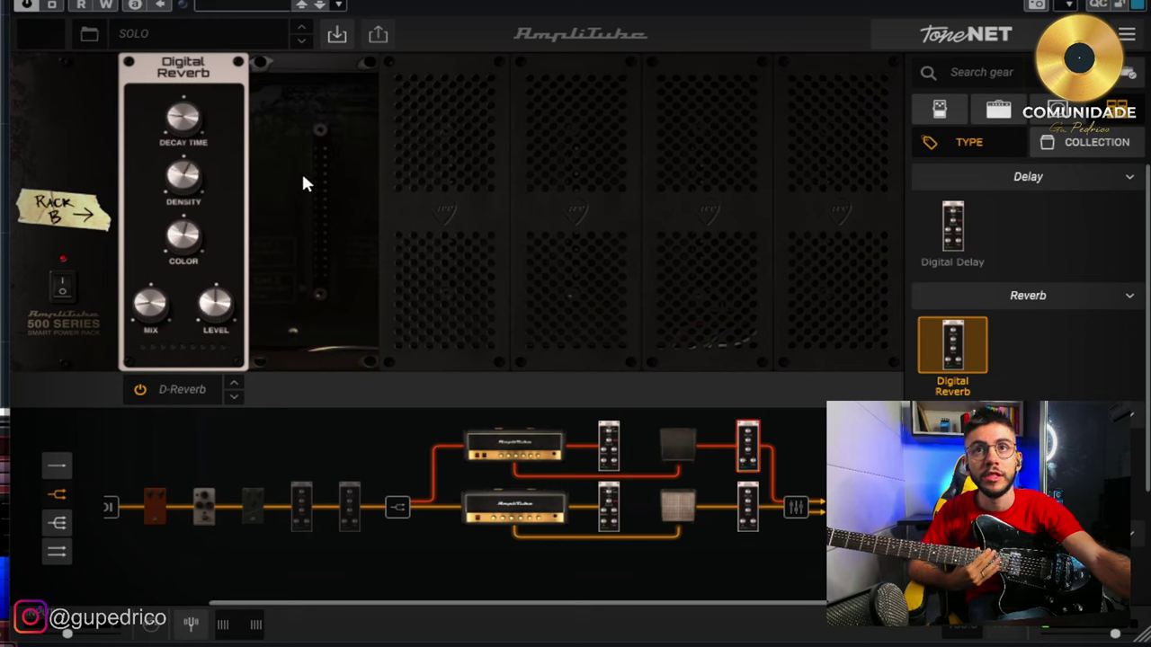
{"action": "left_click", "coordinate": [602, 446]}
{"action": "left_click", "coordinate": [514, 444]}
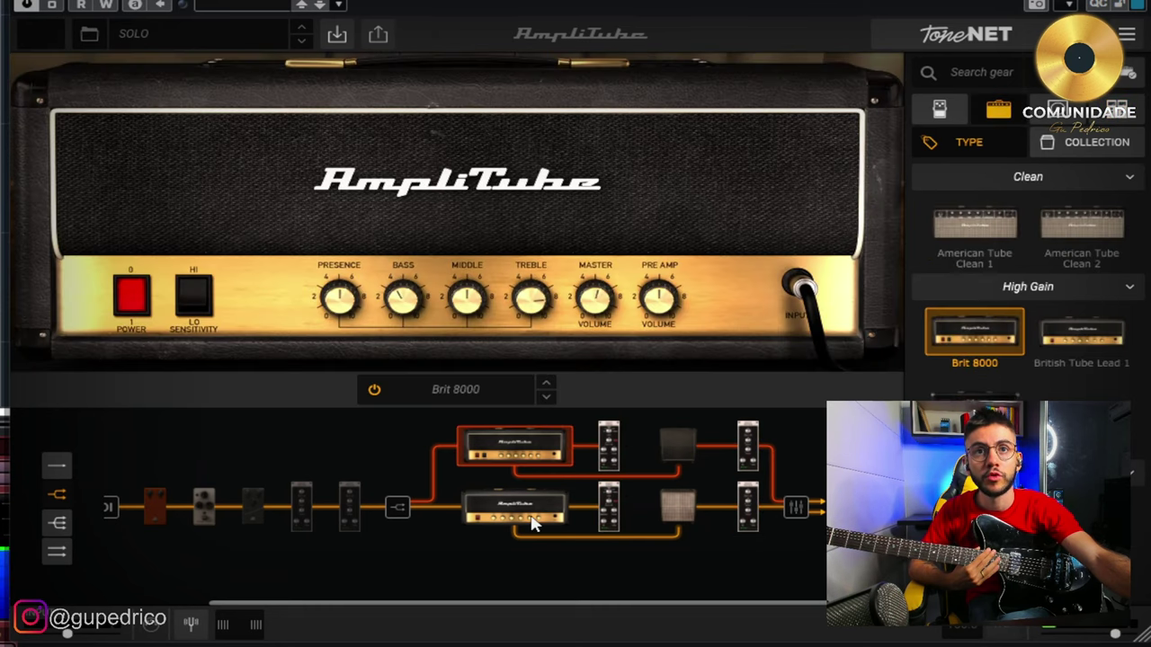
{"action": "left_click", "coordinate": [532, 522]}
{"action": "left_click", "coordinate": [513, 439]}
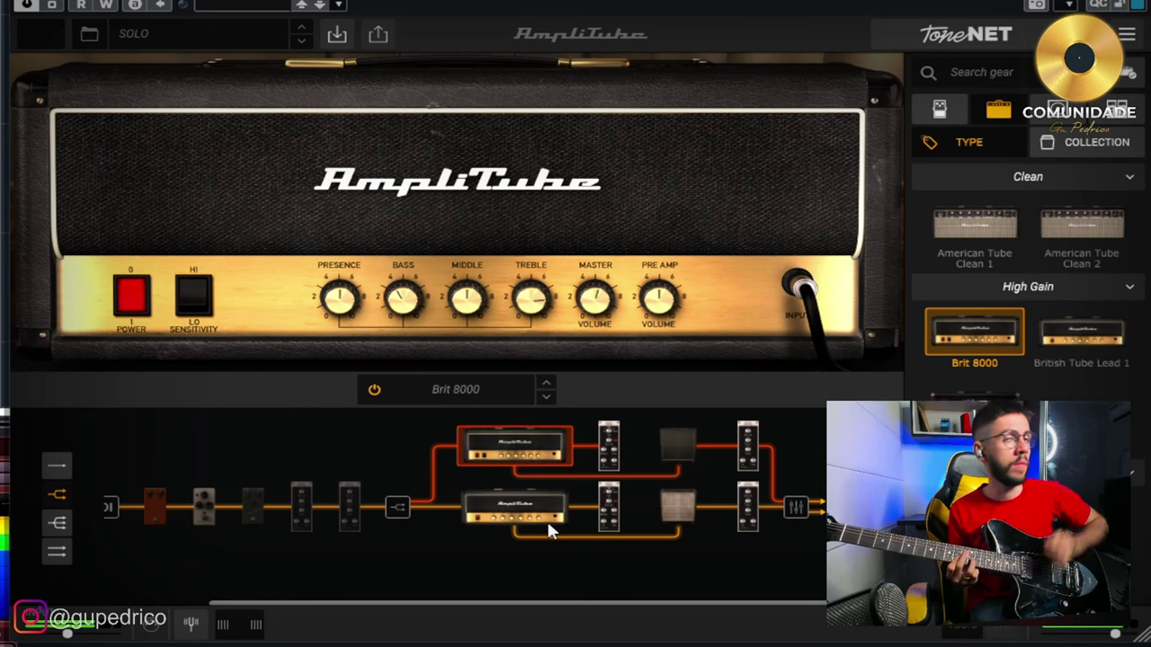
Step: Audition the worship principal preset, then switch back to the SOLO preset
{"action": "left_click", "coordinate": [133, 34]}
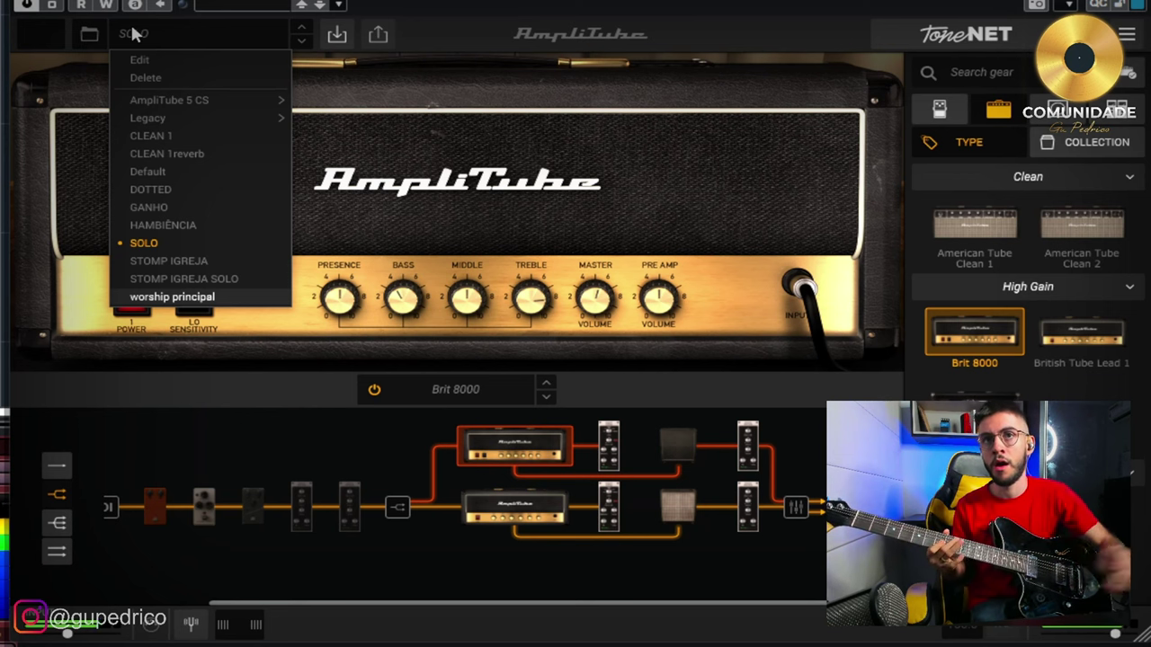
{"action": "left_click", "coordinate": [220, 297]}
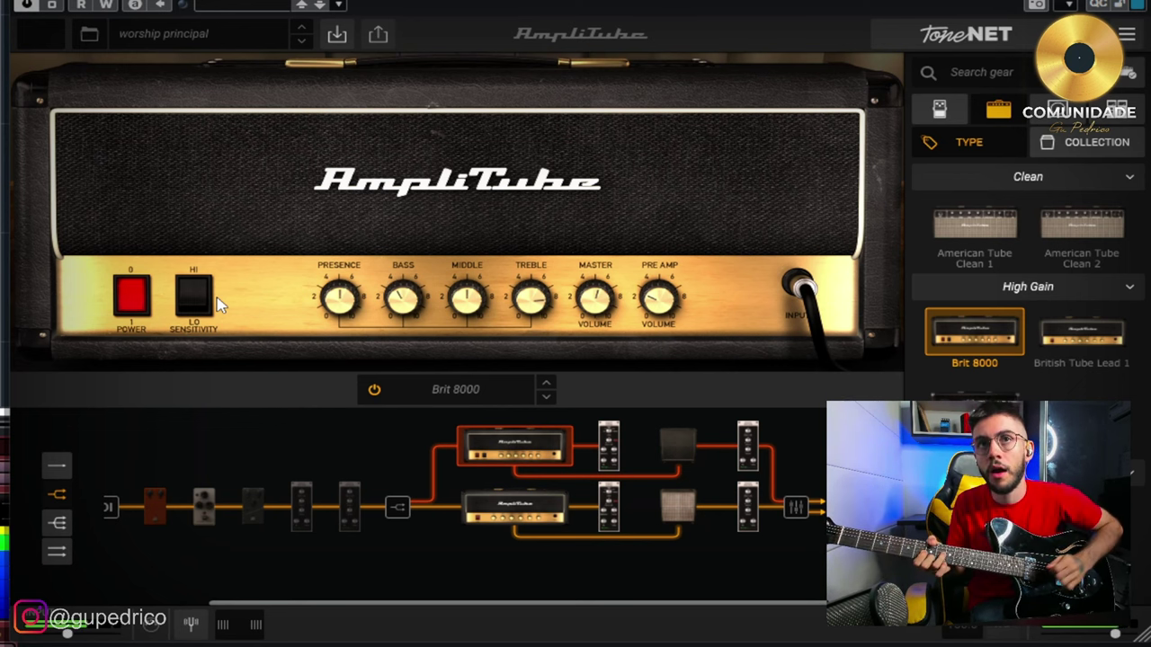
{"action": "left_click", "coordinate": [199, 40]}
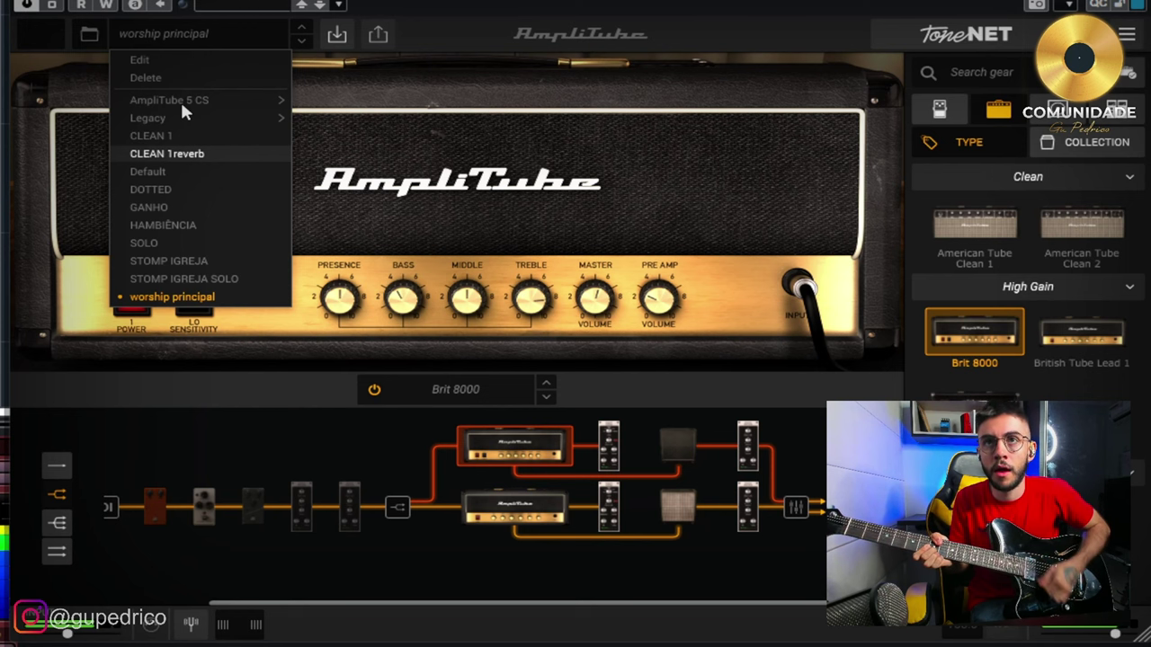
{"action": "left_click", "coordinate": [142, 243]}
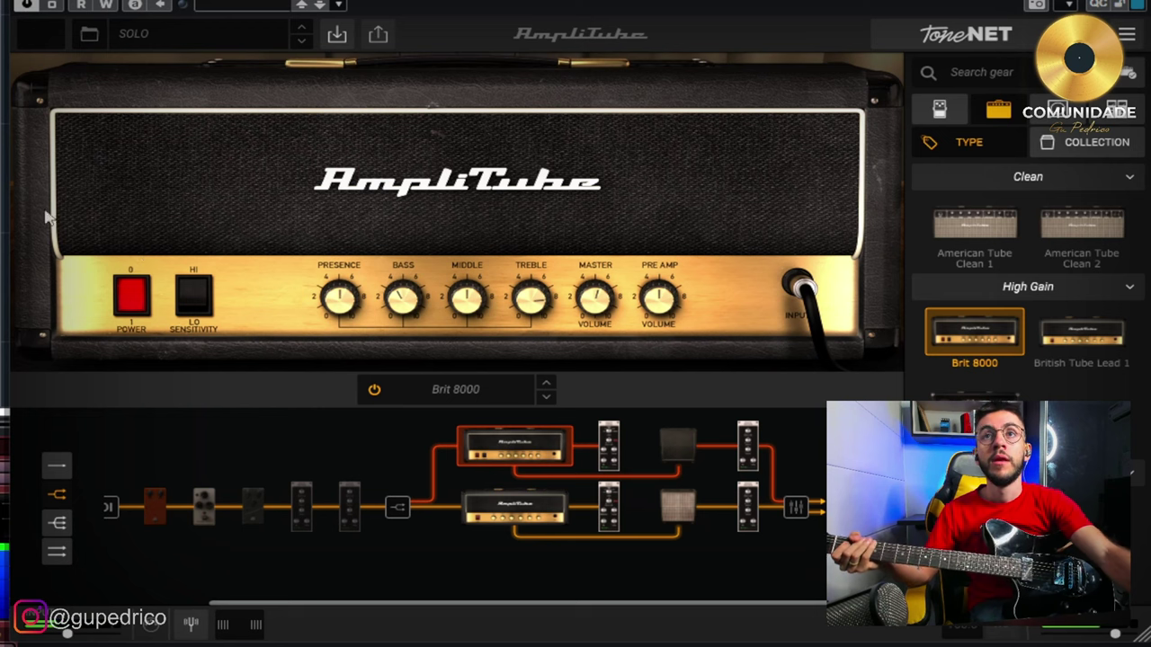
Step: Load the DOTTED preset from the saved preset list
{"action": "left_click", "coordinate": [157, 36]}
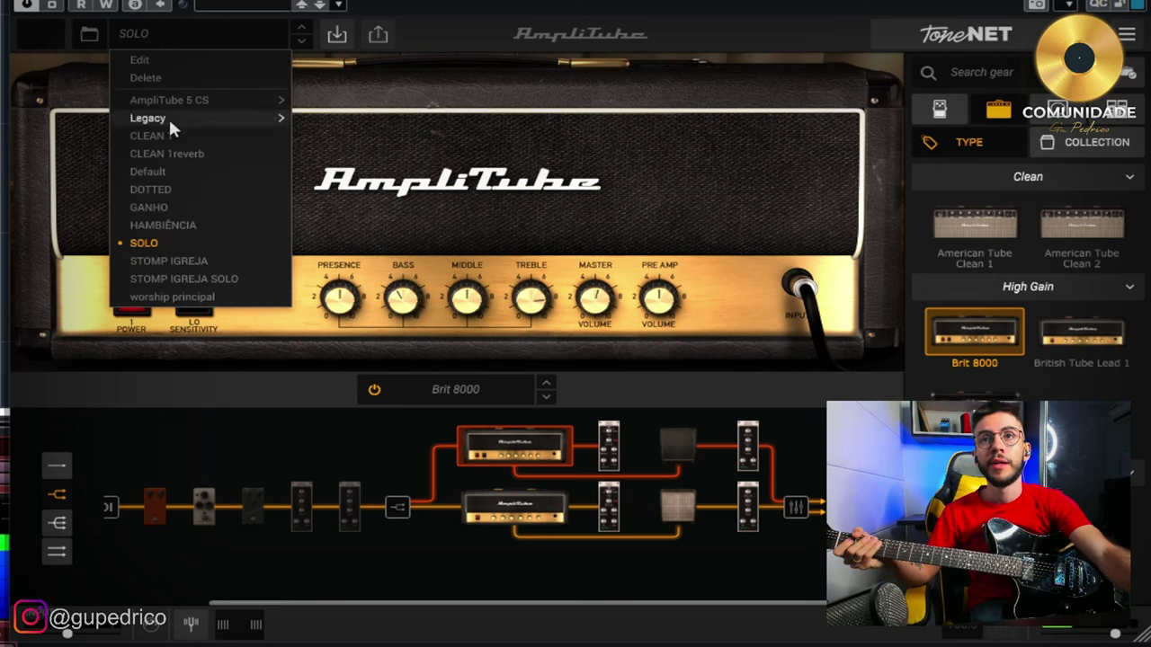
{"action": "left_click", "coordinate": [169, 196]}
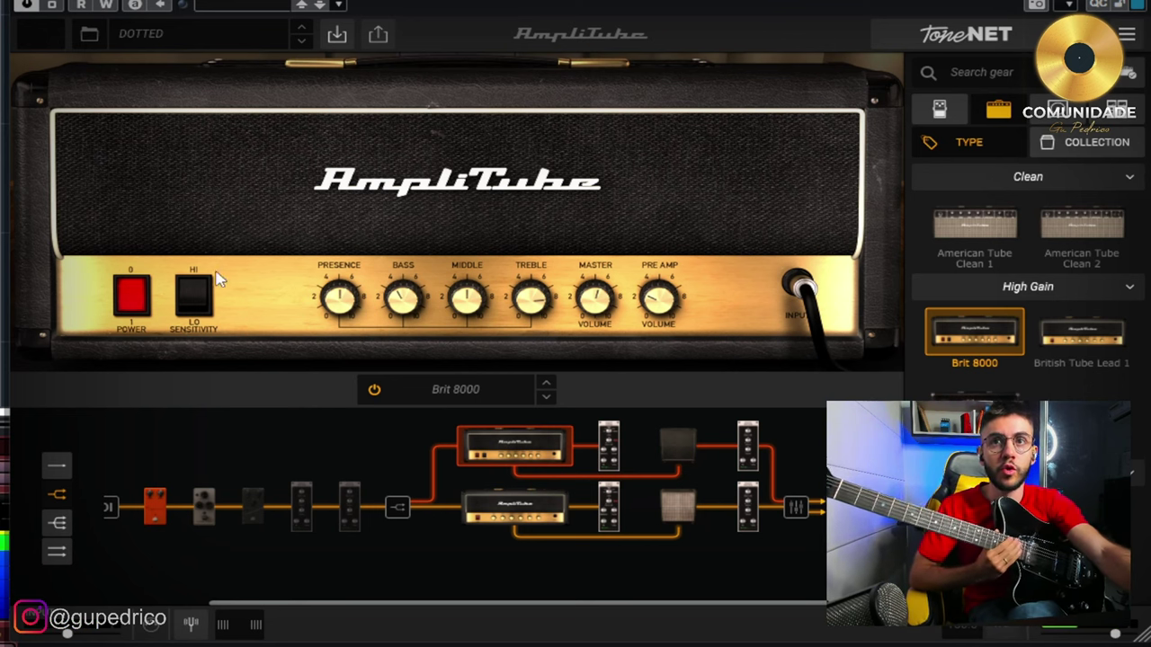
Step: Show the compressor pedal's settings and bypass it, then turn it back on
{"action": "left_click", "coordinate": [153, 511]}
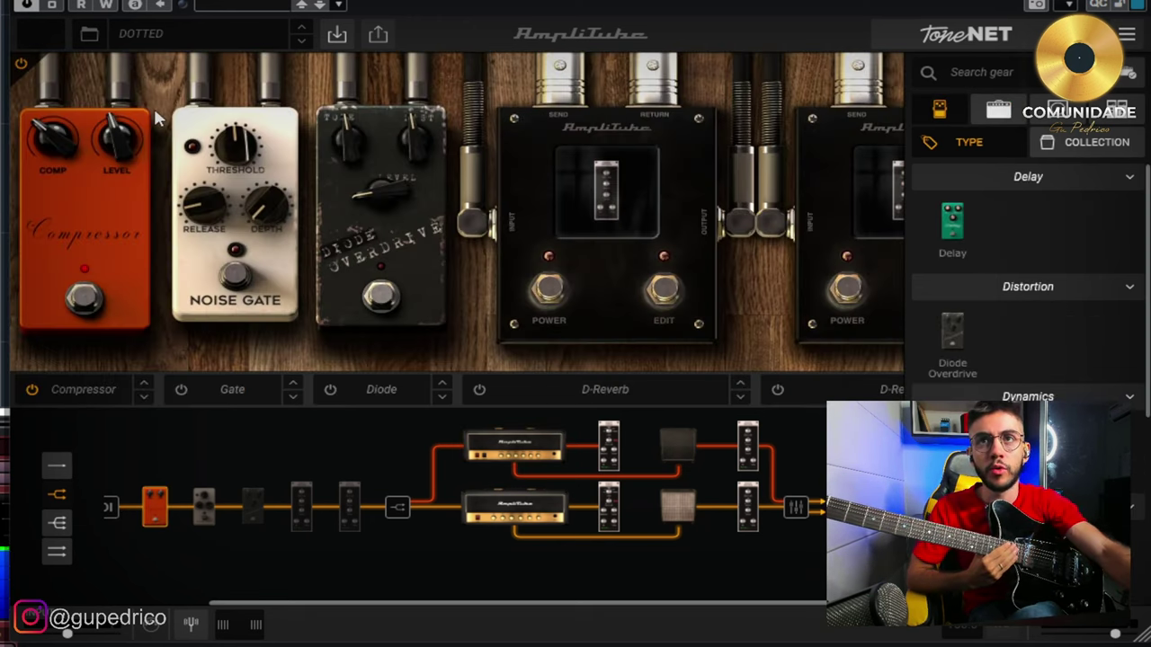
{"action": "mouse_move", "coordinate": [56, 142]}
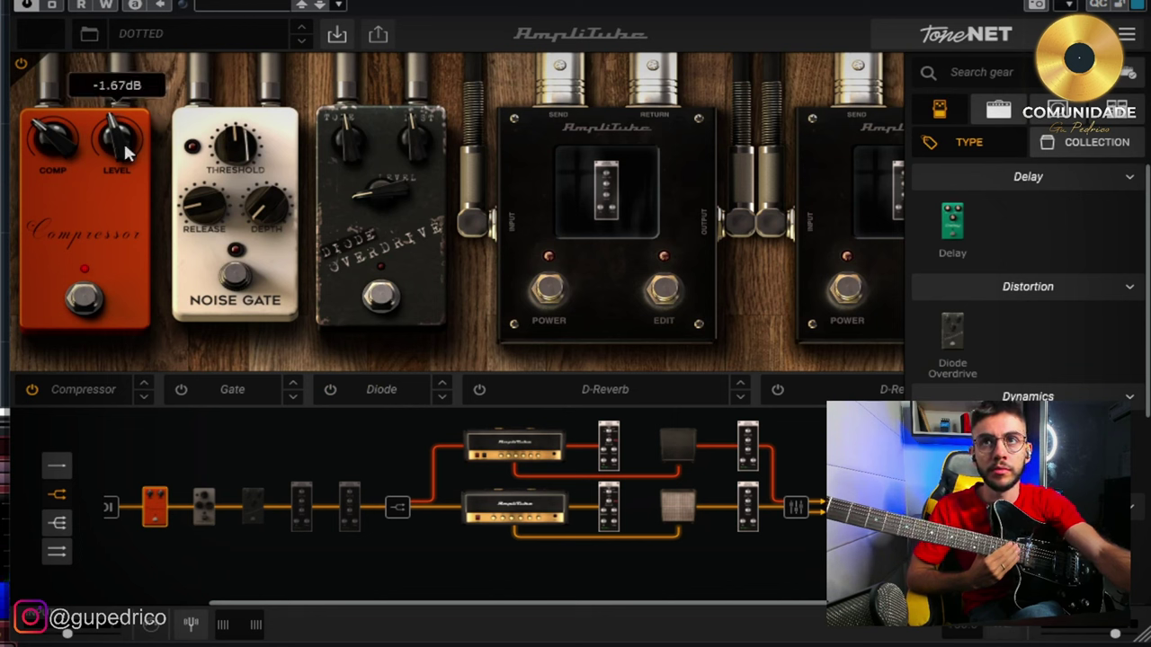
{"action": "left_click", "coordinate": [85, 301]}
{"action": "left_click", "coordinate": [85, 301]}
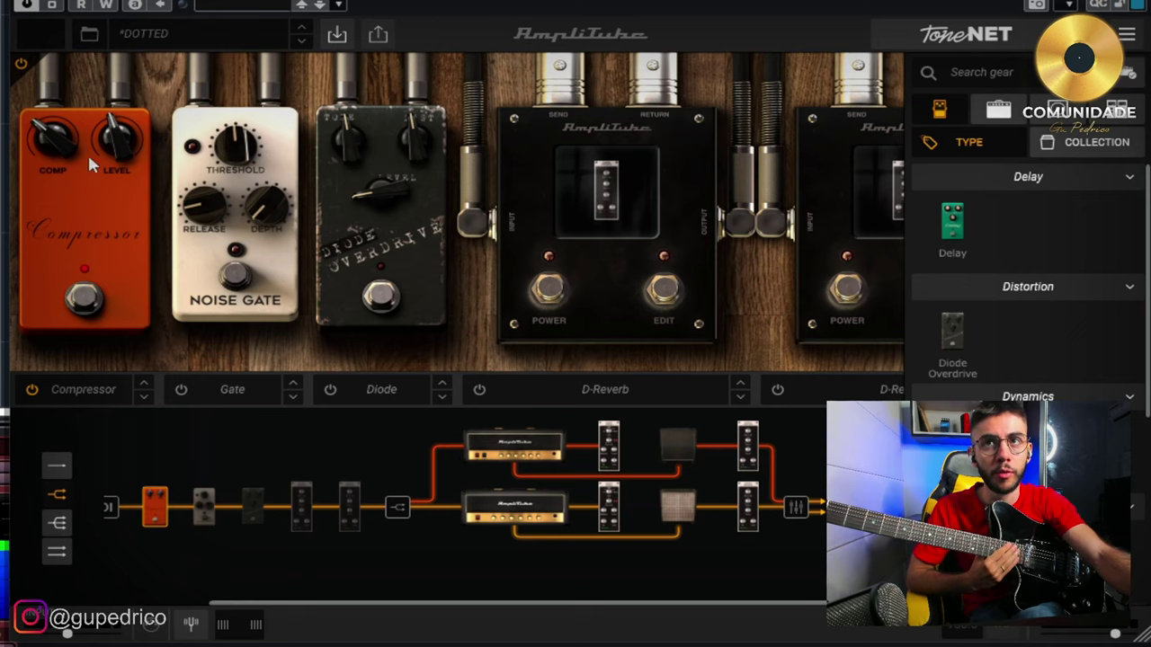
Step: Compare the Brit 8000 and British Tube Lead 1 amps and both cabinets' room setups
{"action": "left_click", "coordinate": [526, 446]}
{"action": "left_click", "coordinate": [506, 508]}
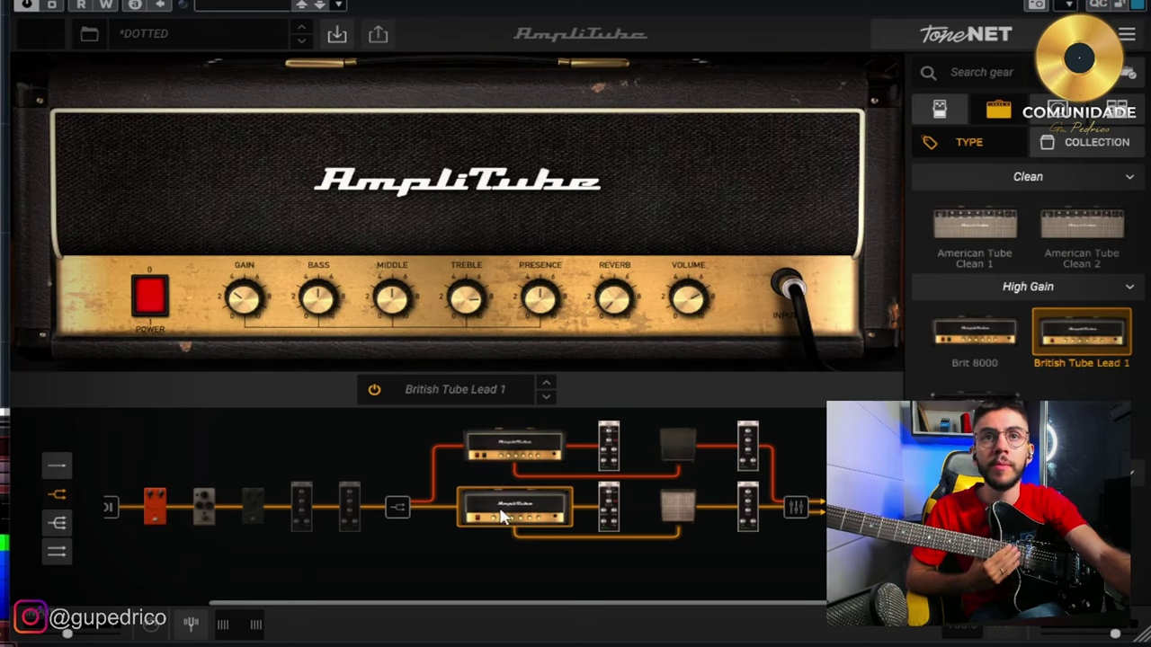
{"action": "left_click", "coordinate": [673, 450]}
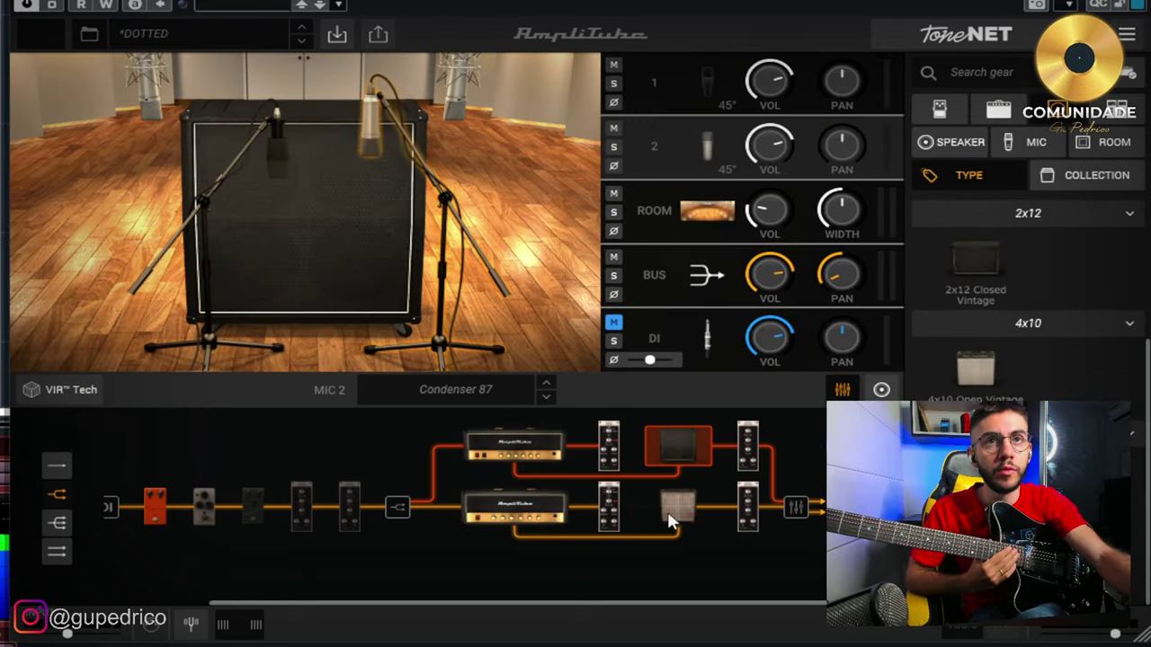
{"action": "left_click", "coordinate": [677, 519]}
{"action": "left_click", "coordinate": [679, 438]}
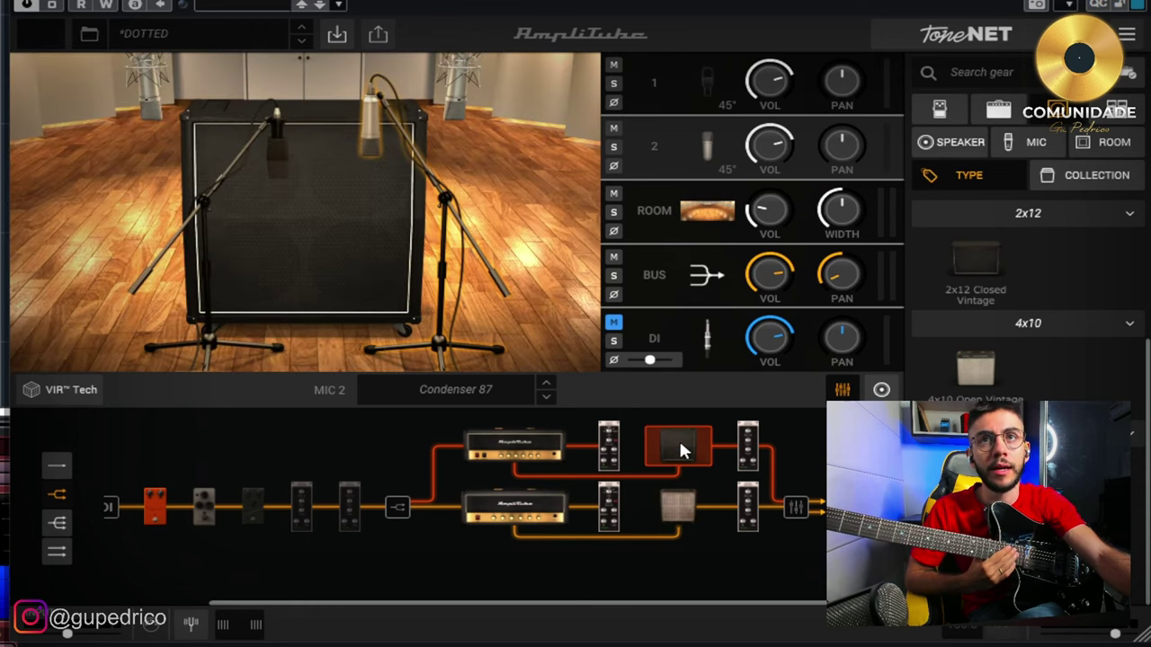
{"action": "left_click", "coordinate": [675, 517]}
{"action": "left_click", "coordinate": [674, 447]}
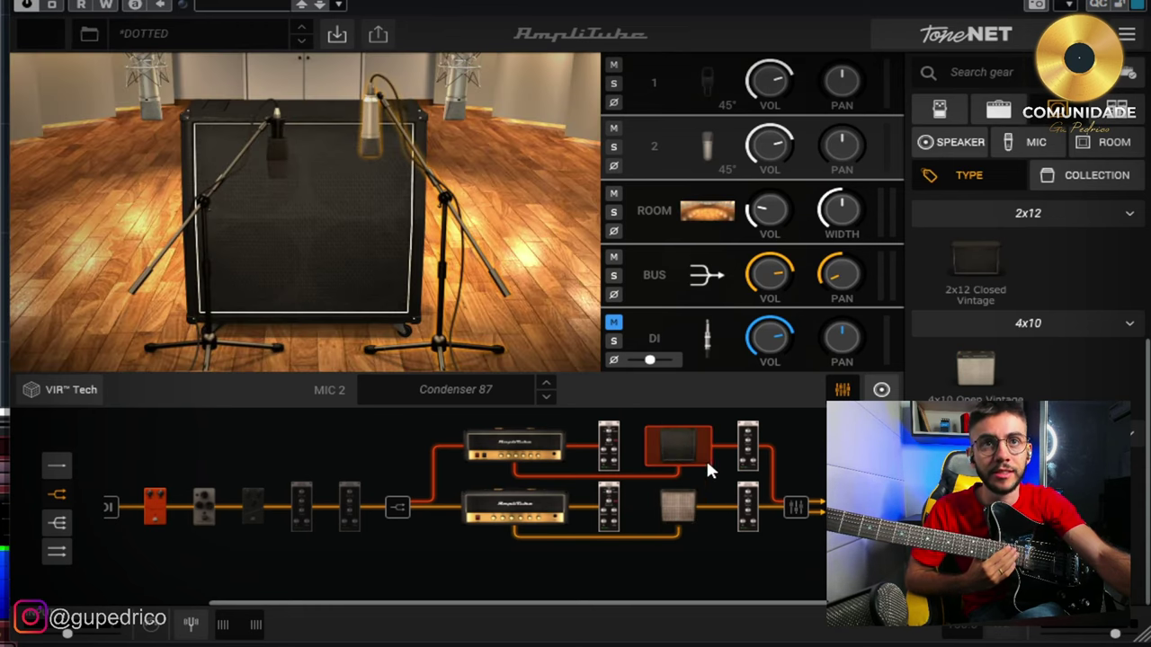
{"action": "left_click", "coordinate": [676, 512]}
{"action": "left_click", "coordinate": [679, 447]}
Step: Compare the top and bottom paths' Digital Reverb units
{"action": "left_click", "coordinate": [750, 441]}
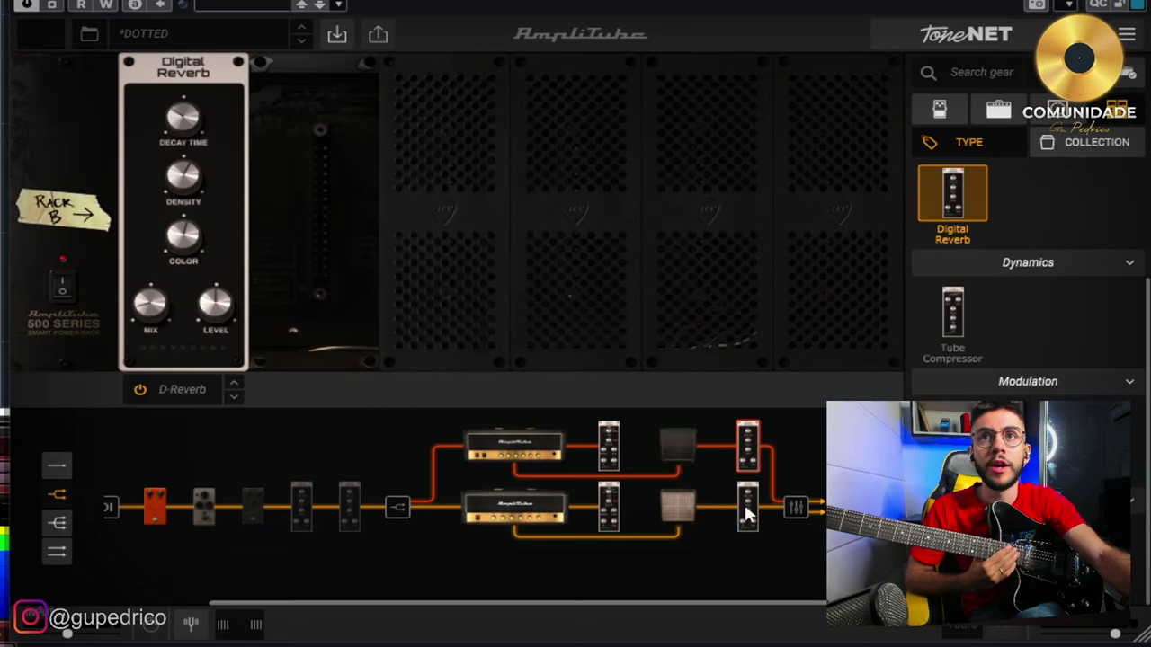
{"action": "left_click", "coordinate": [747, 499]}
{"action": "left_click", "coordinate": [748, 445]}
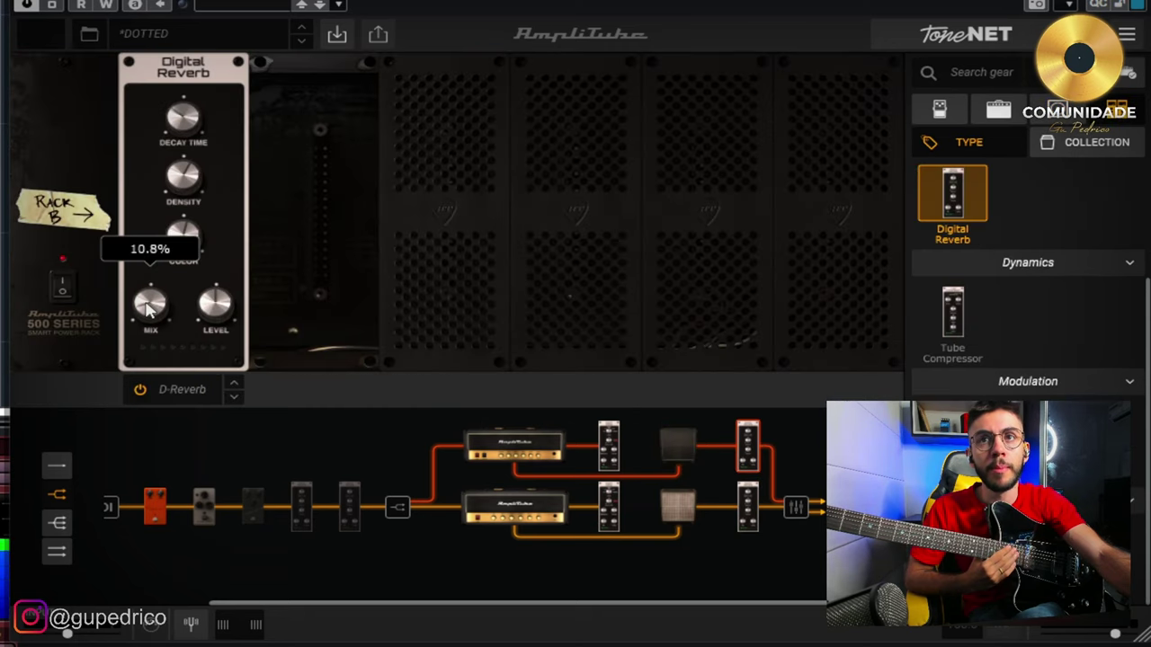
{"action": "left_click", "coordinate": [748, 506]}
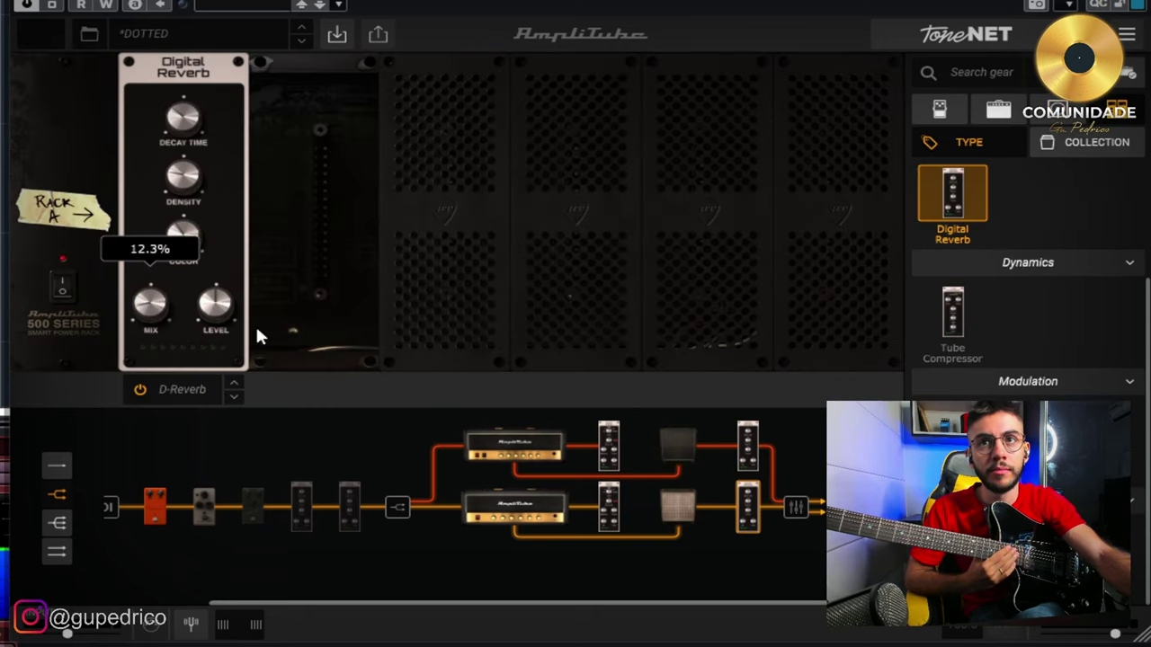
{"action": "left_click", "coordinate": [752, 449]}
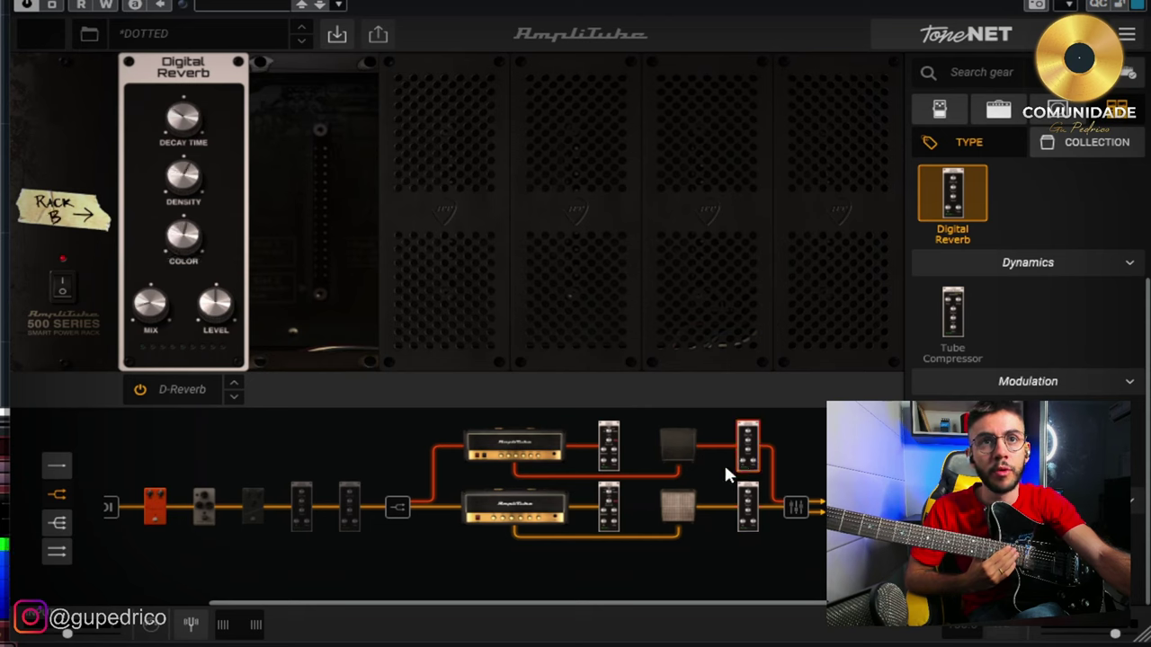
Step: Compare the top and bottom Digital Delay units and their 1/8d delay times
{"action": "left_click", "coordinate": [615, 455]}
{"action": "left_click", "coordinate": [606, 509]}
{"action": "left_click", "coordinate": [609, 444]}
{"action": "left_click", "coordinate": [609, 508]}
{"action": "left_click", "coordinate": [609, 445]}
{"action": "left_click", "coordinate": [609, 508]}
{"action": "left_click", "coordinate": [608, 445]}
{"action": "left_click", "coordinate": [608, 511]}
{"action": "left_click", "coordinate": [608, 445]}
{"action": "left_click", "coordinate": [612, 499]}
{"action": "mouse_move", "coordinate": [183, 185]}
{"action": "left_click", "coordinate": [609, 445]}
Step: Check both delay units' feedback and mix values, then return to the Brit 8000 amp
{"action": "left_click", "coordinate": [611, 494]}
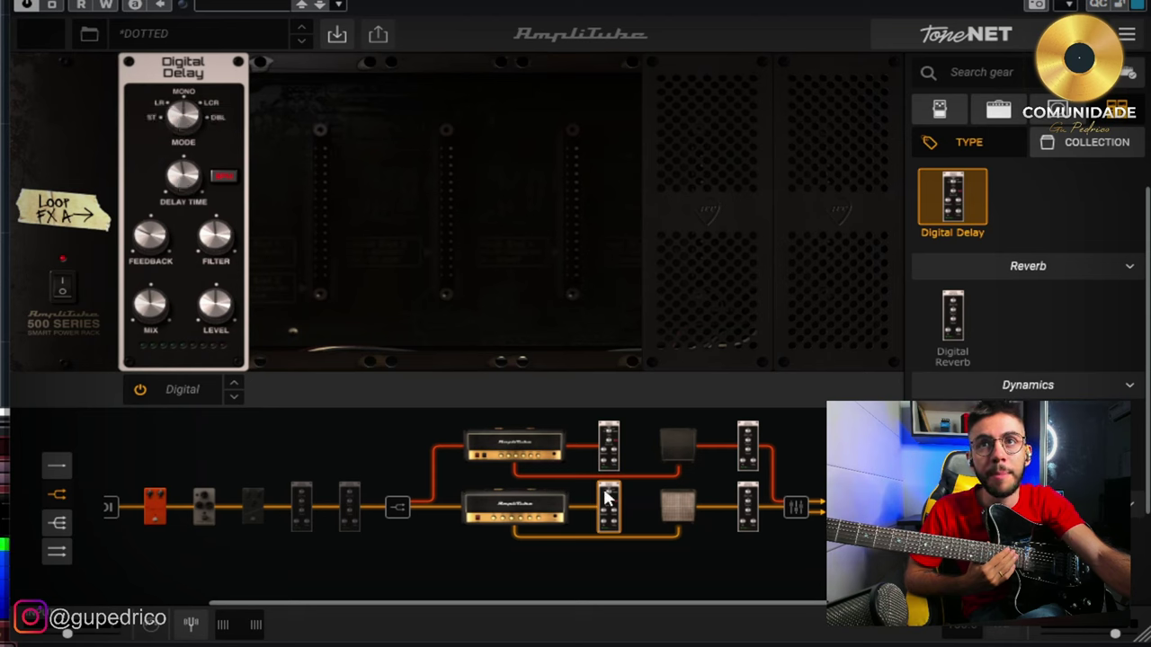
{"action": "mouse_move", "coordinate": [151, 323]}
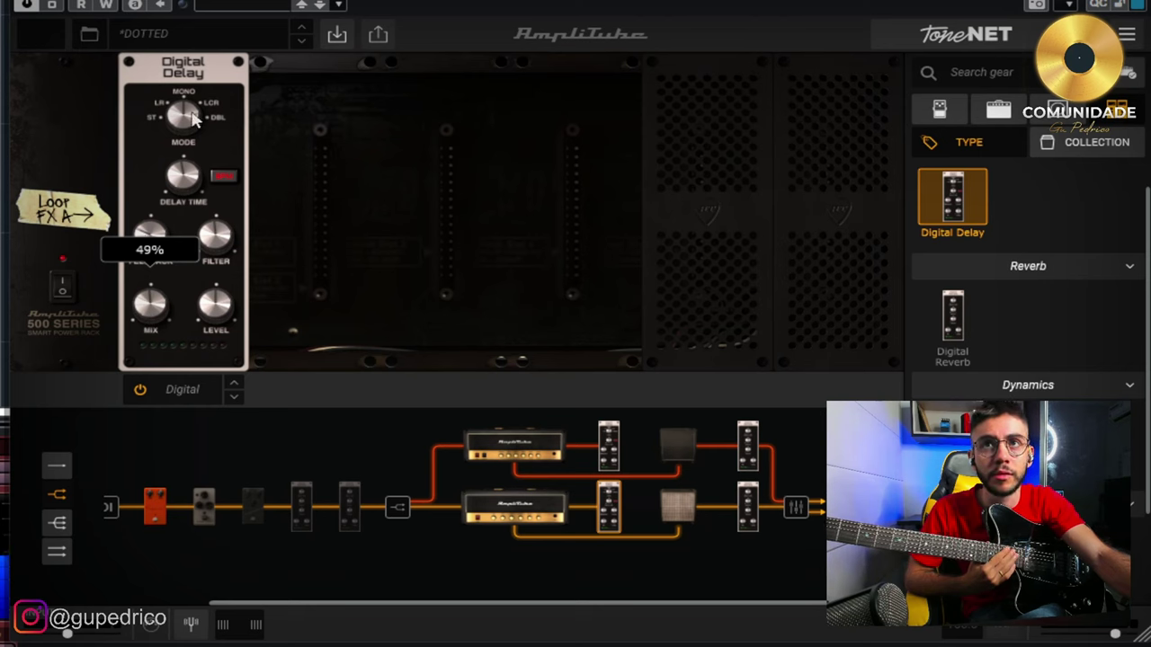
{"action": "left_click", "coordinate": [610, 441]}
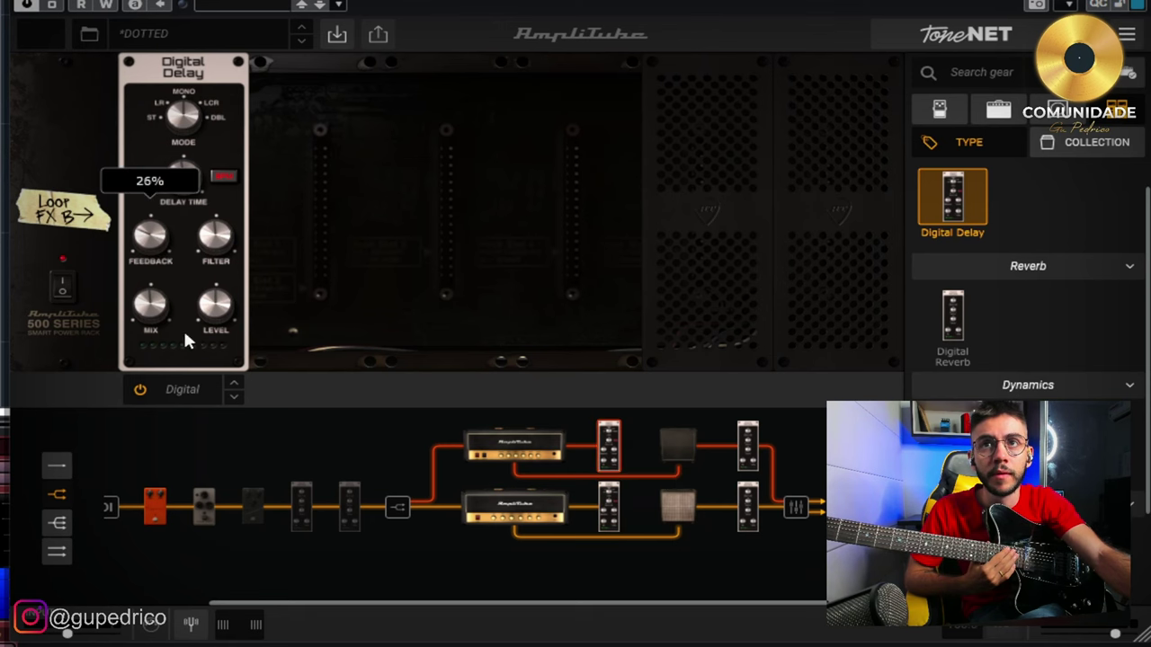
{"action": "left_click", "coordinate": [501, 457]}
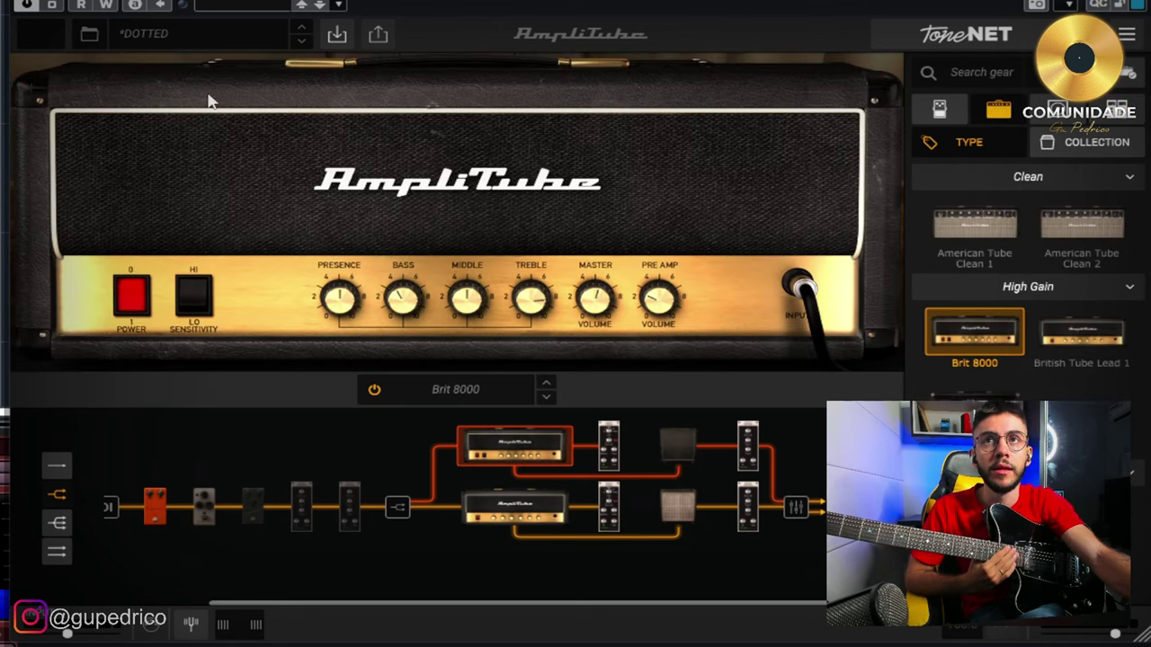
Step: List the Favorites in the Preset Browser, audition worship principal and others, then reload DOTTED
{"action": "left_click", "coordinate": [151, 33]}
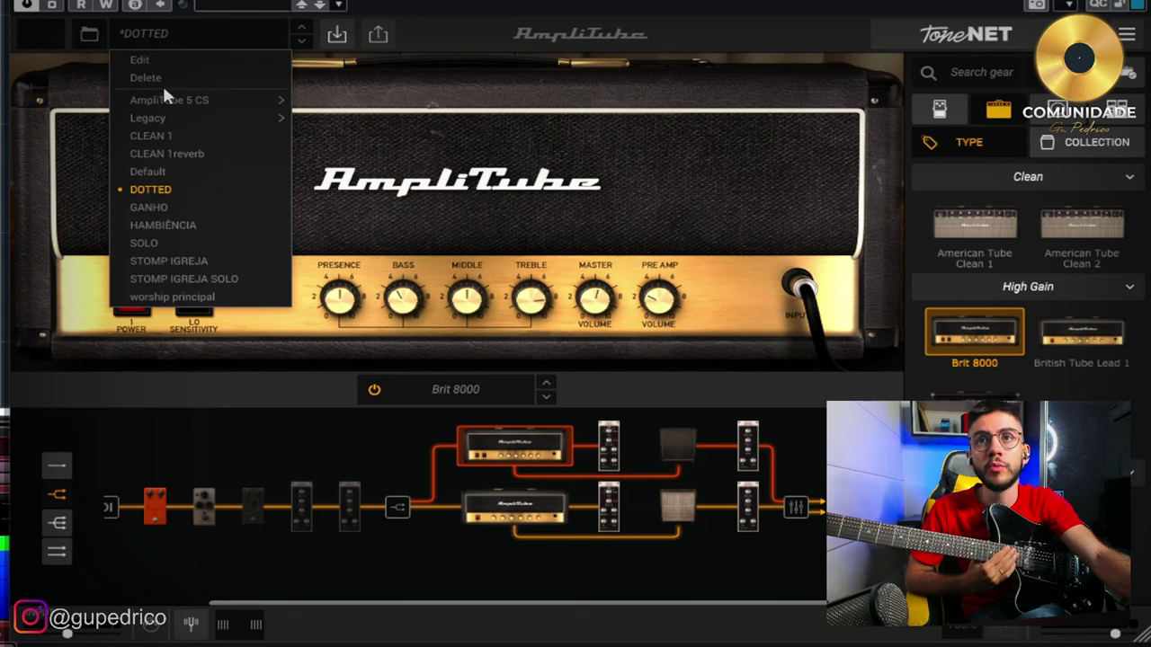
{"action": "left_click", "coordinate": [90, 34]}
{"action": "left_click", "coordinate": [76, 160]}
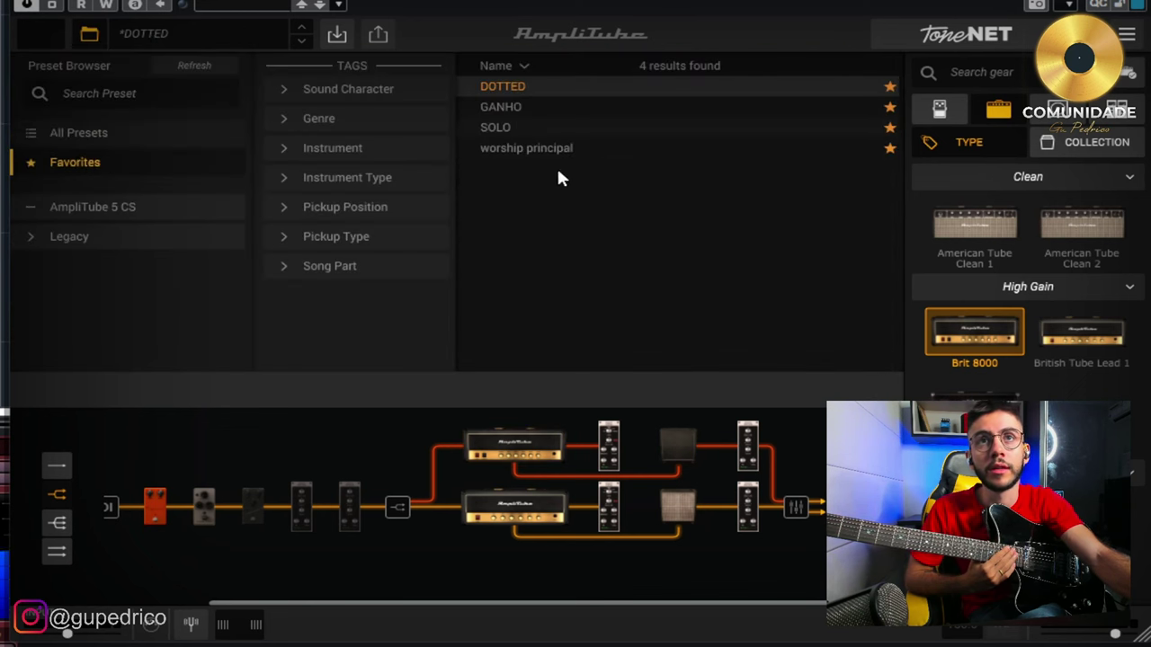
{"action": "left_click", "coordinate": [524, 147]}
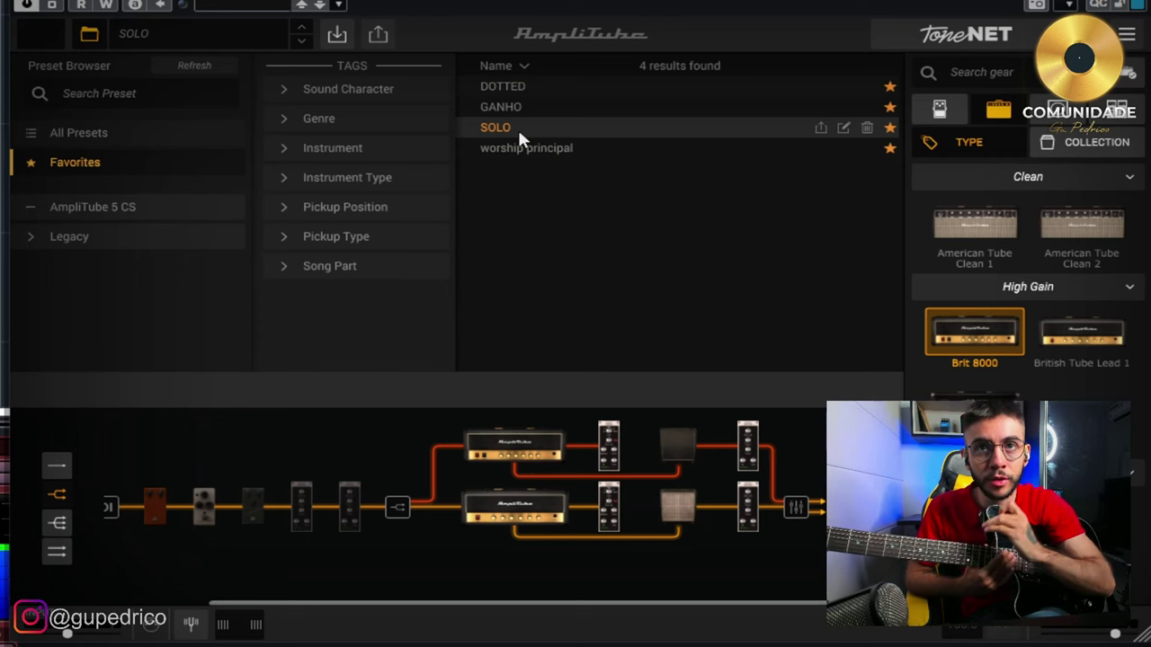
{"action": "left_click", "coordinate": [518, 107]}
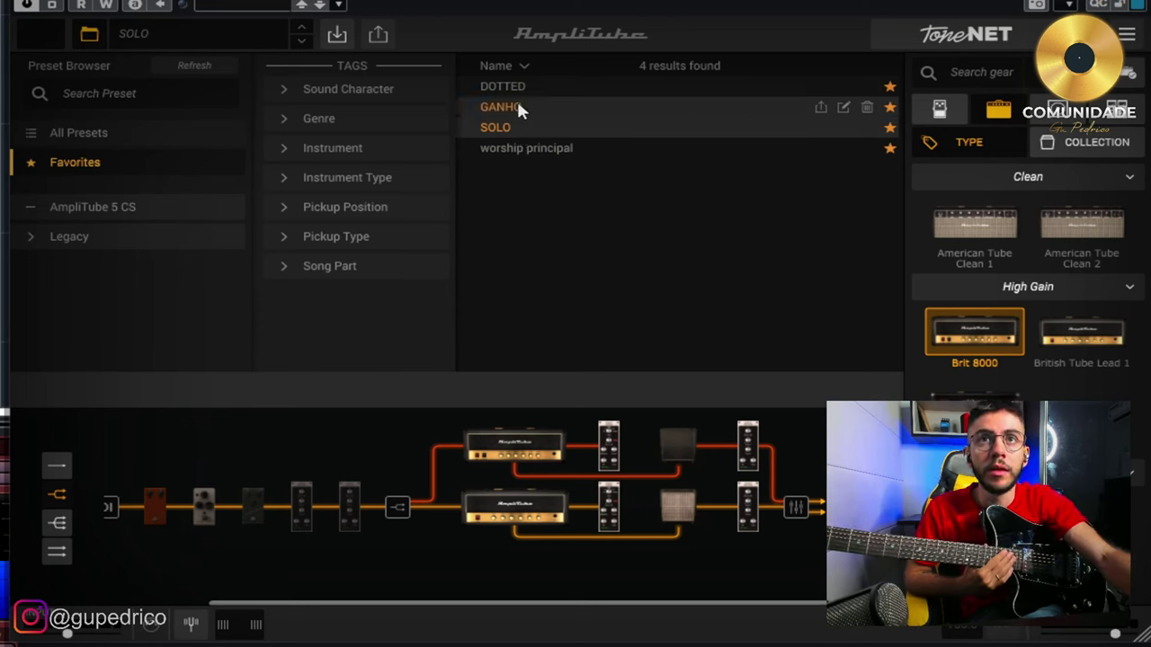
{"action": "left_click", "coordinate": [522, 84]}
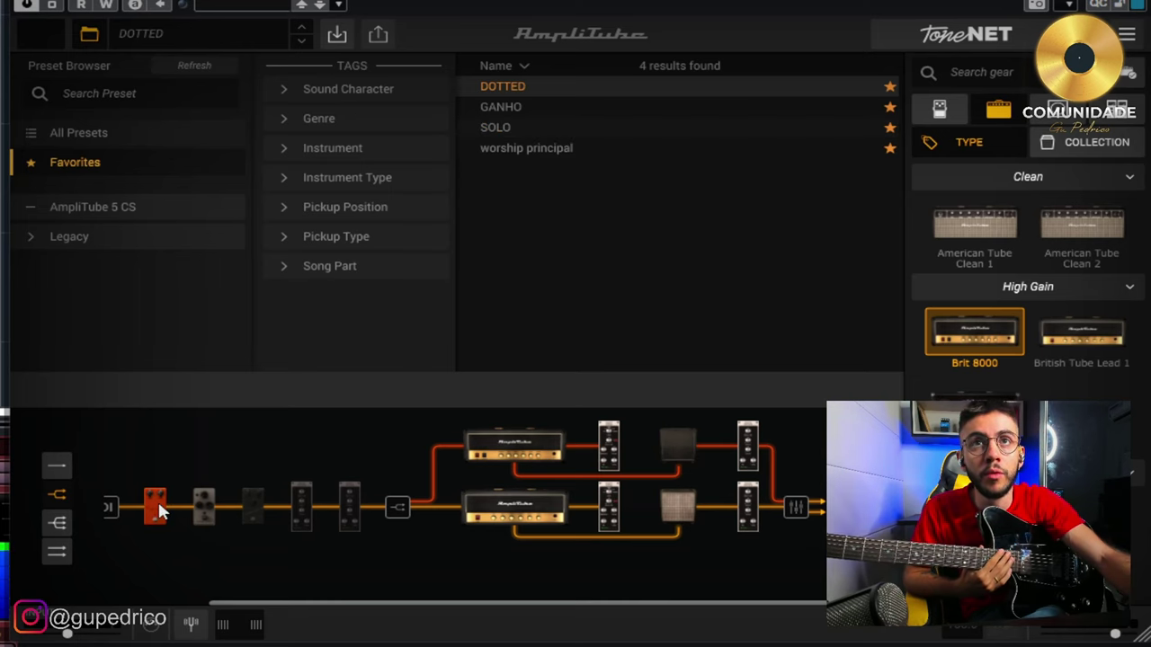
Step: Load the GANHO preset from the four-item Favorites list
{"action": "left_click", "coordinate": [528, 112]}
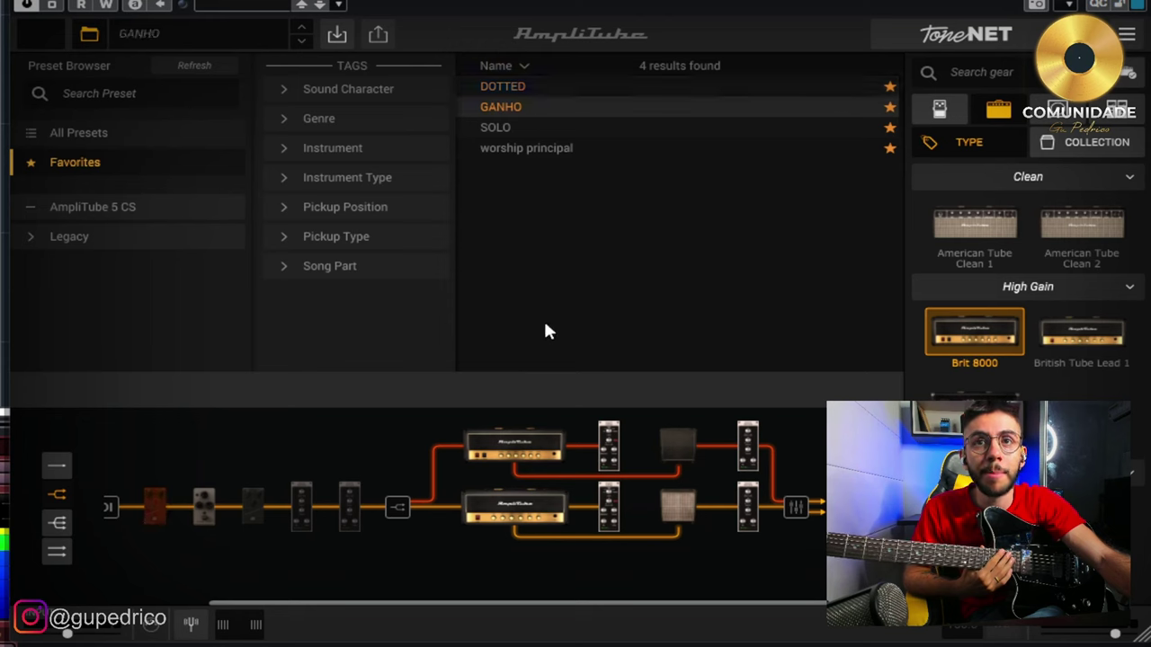
{"action": "left_click", "coordinate": [537, 106]}
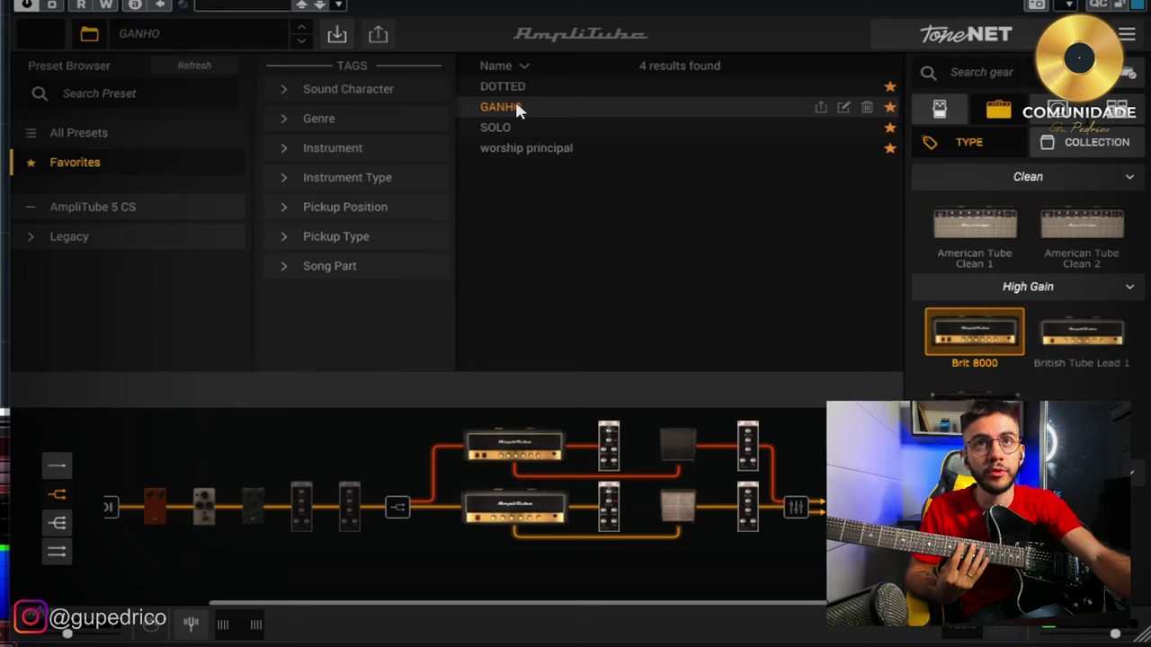
{"action": "left_click", "coordinate": [507, 130]}
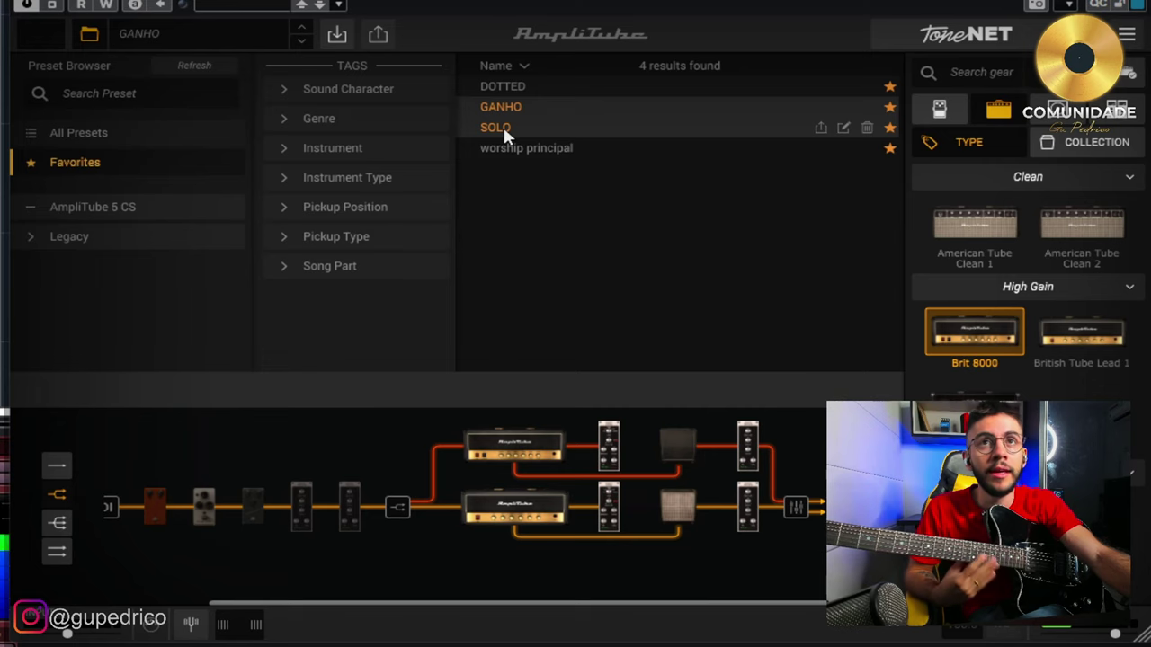
Step: Load SOLO from the Favorites list, replacing GANHO
{"action": "left_click", "coordinate": [503, 127]}
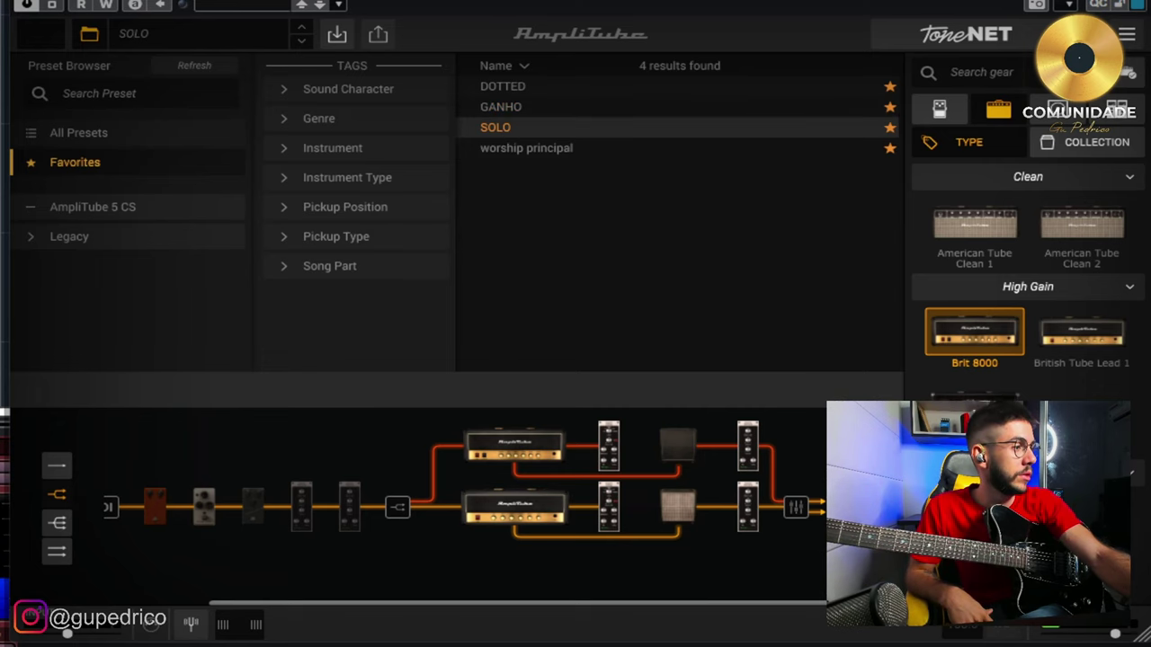